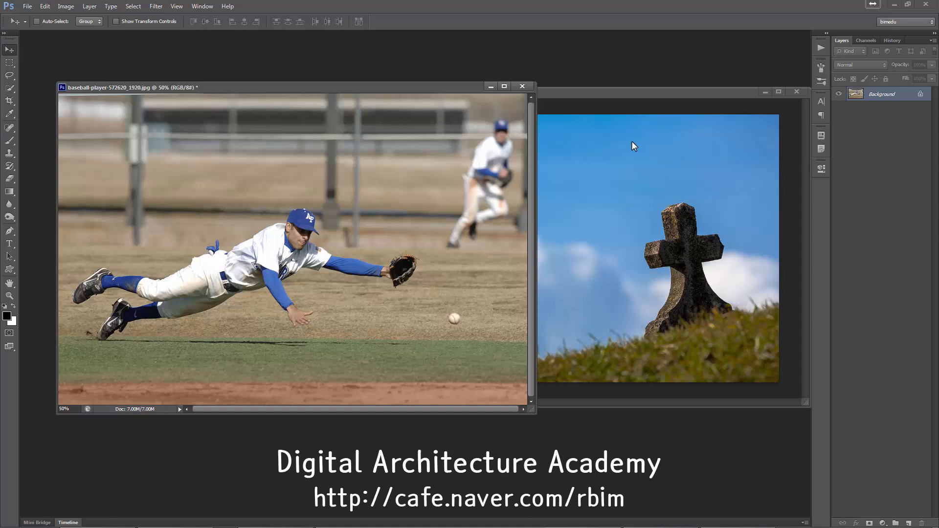
Copy the grave-674443_1280.jpg photo into the baseball player document as a new layer and position it over the middle of the picture.
{"action": "left_click_drag", "start_coordinate": [627, 93], "coordinate": [646, 142]}
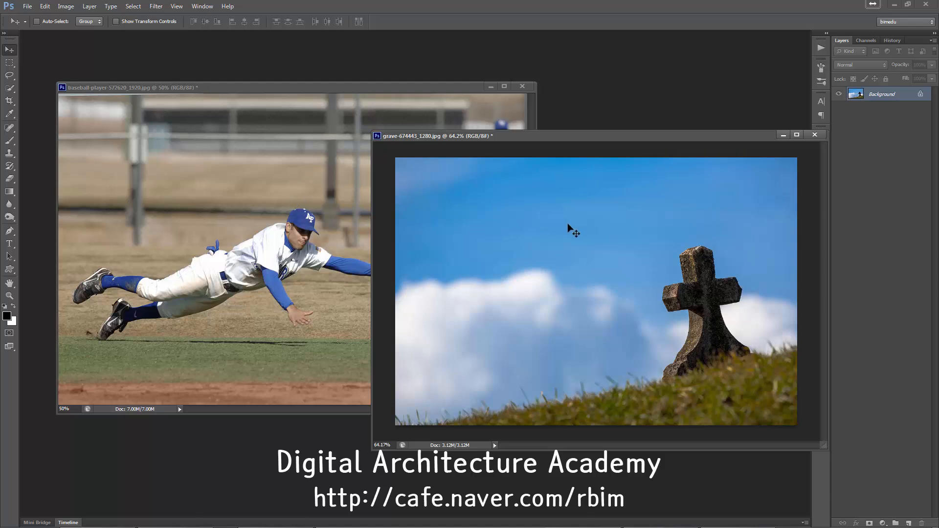
{"action": "left_click_drag", "start_coordinate": [573, 231], "coordinate": [326, 199]}
{"action": "mouse_move", "coordinate": [418, 276]}
{"action": "left_mouse_down"}
{"action": "mouse_move", "coordinate": [411, 297]}
{"action": "mouse_move", "coordinate": [397, 297]}
{"action": "mouse_move", "coordinate": [413, 286]}
{"action": "left_mouse_up"}
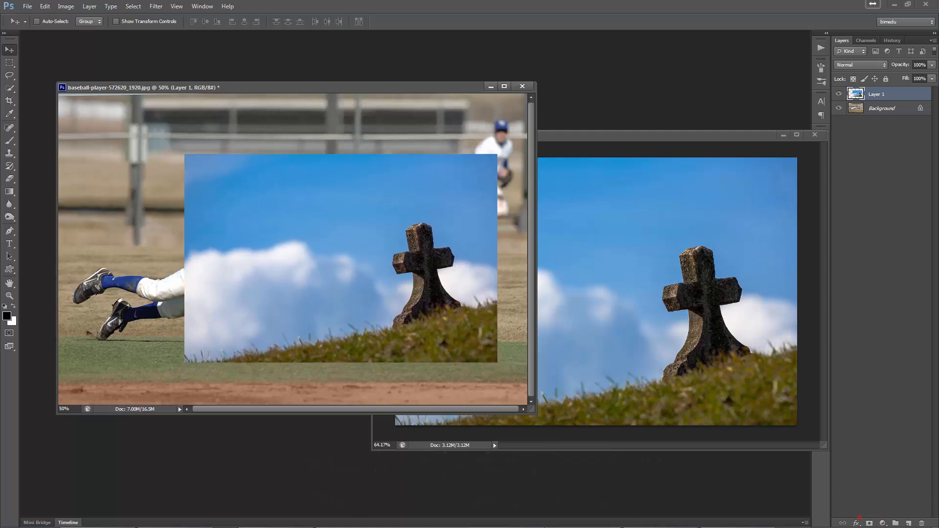
Add a layer mask to Layer 1 and make the mask active.
{"action": "left_click", "coordinate": [868, 522]}
{"action": "left_click", "coordinate": [870, 523]}
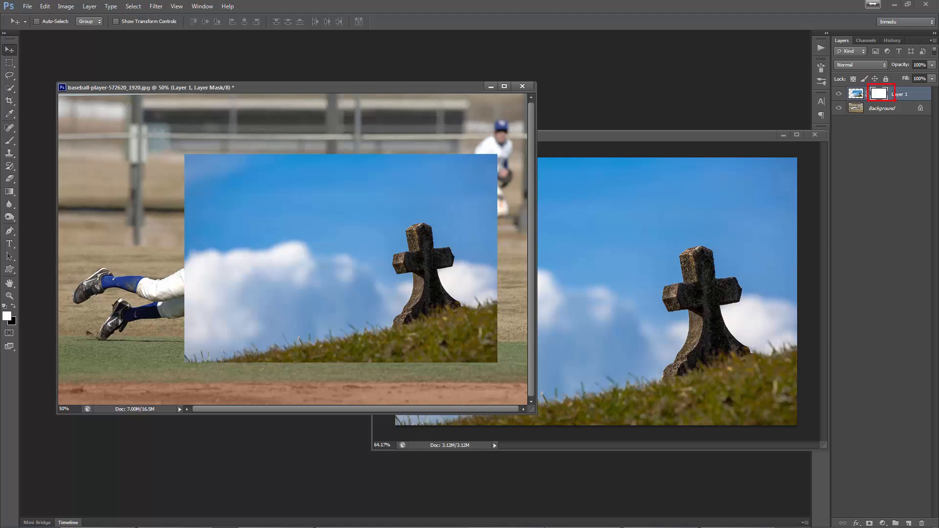
{"action": "left_click", "coordinate": [857, 96]}
{"action": "left_click", "coordinate": [881, 96]}
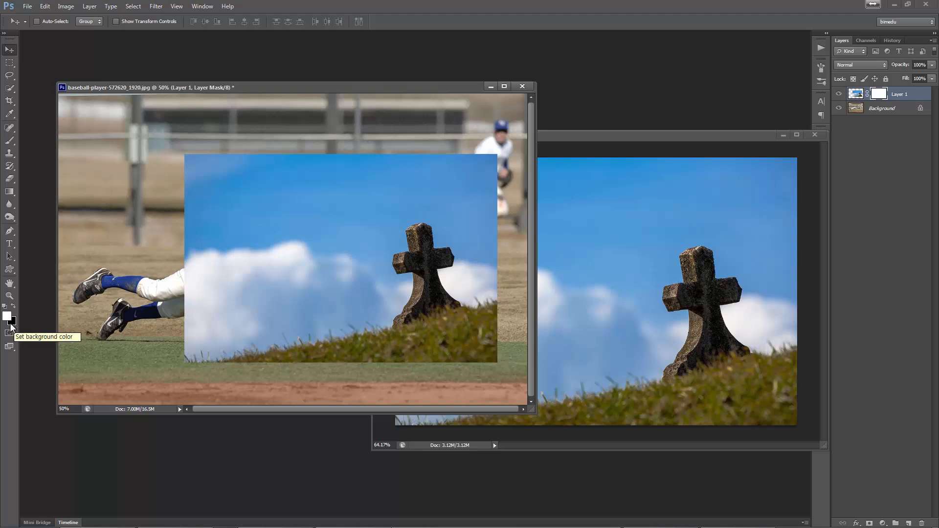
Brush black on Layer 1's mask to hide the upper sky of the cross photo, checking it once with the Background layer hidden.
{"action": "key", "text": "b"}
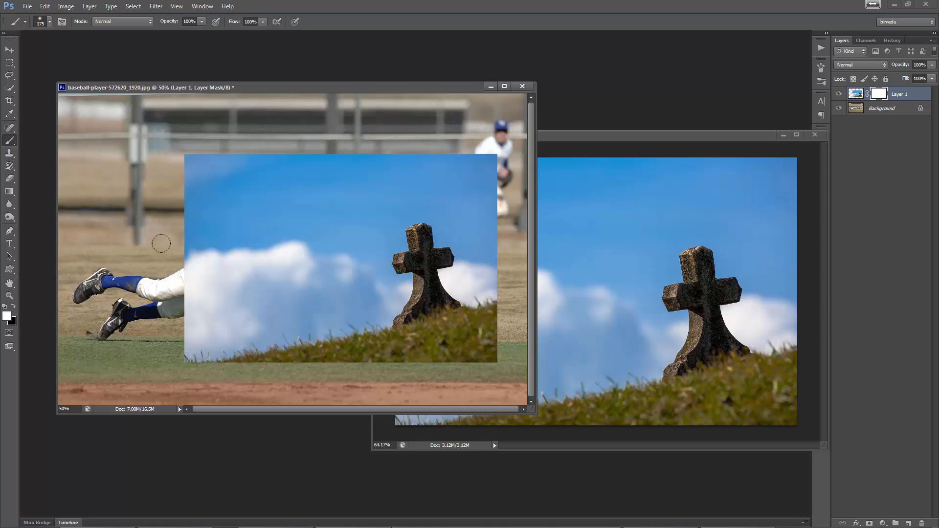
{"action": "key", "text": "x"}
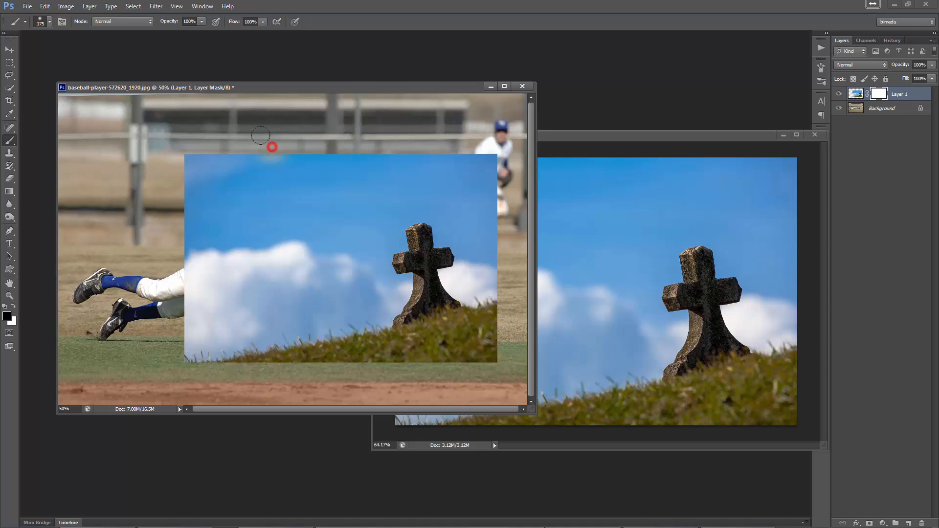
{"action": "mouse_move", "coordinate": [272, 146]}
{"action": "left_mouse_down"}
{"action": "mouse_move", "coordinate": [206, 212]}
{"action": "mouse_move", "coordinate": [372, 168]}
{"action": "mouse_move", "coordinate": [334, 152]}
{"action": "mouse_move", "coordinate": [356, 141]}
{"action": "mouse_move", "coordinate": [355, 155]}
{"action": "mouse_move", "coordinate": [436, 138]}
{"action": "mouse_move", "coordinate": [407, 146]}
{"action": "mouse_move", "coordinate": [470, 152]}
{"action": "mouse_move", "coordinate": [455, 166]}
{"action": "left_mouse_up"}
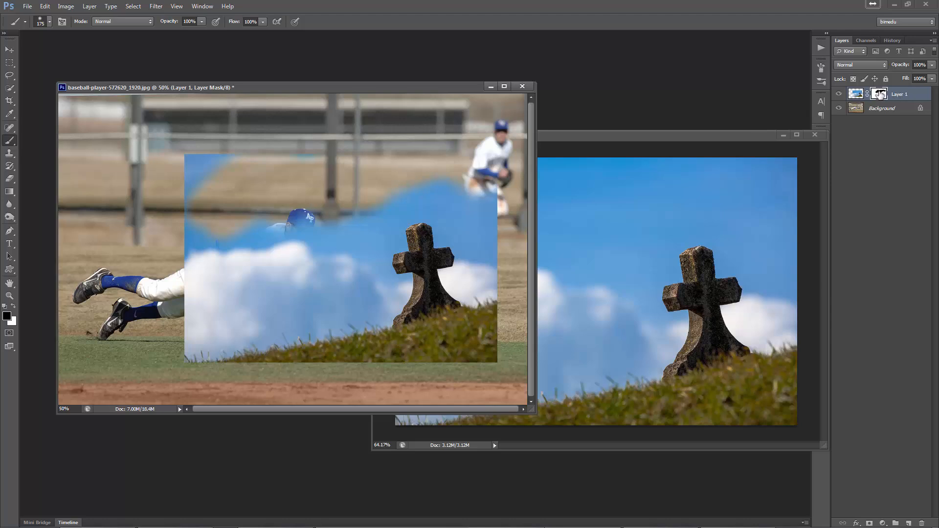
{"action": "left_click", "coordinate": [839, 108]}
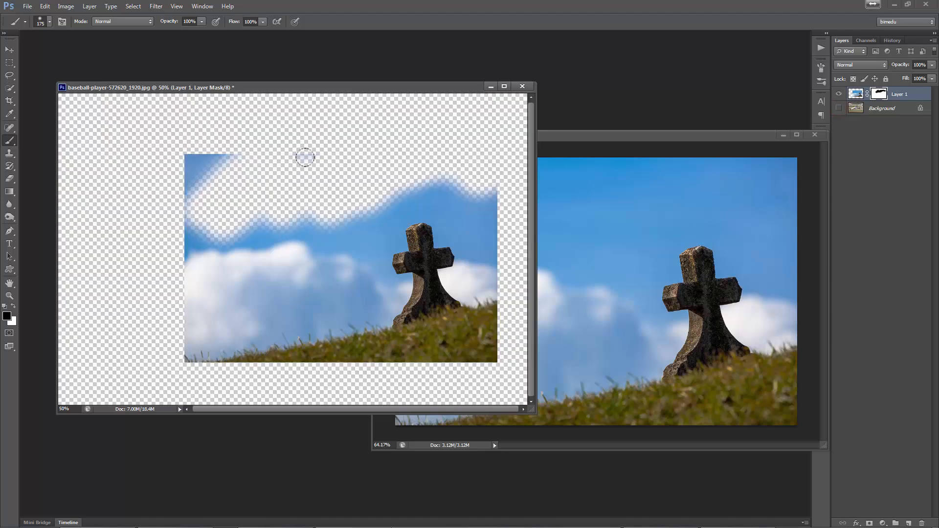
{"action": "left_click", "coordinate": [840, 108]}
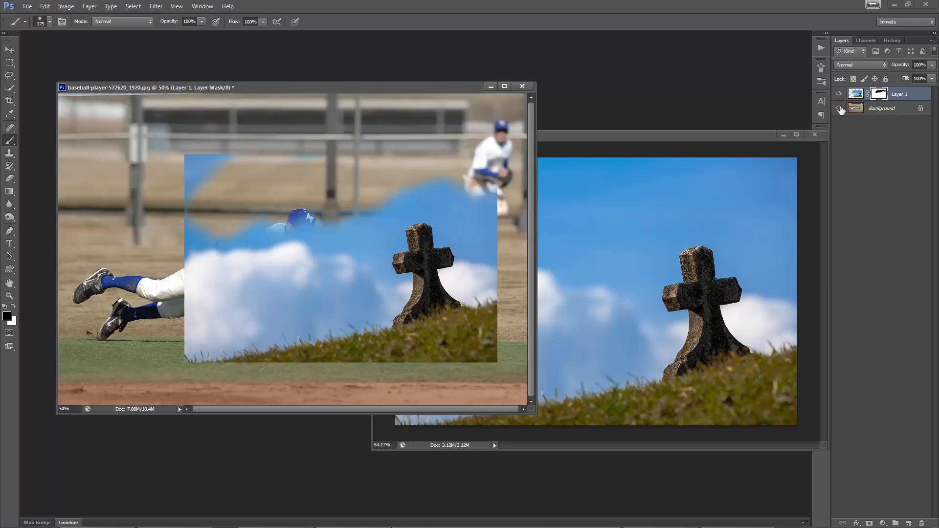
{"action": "left_click_drag", "start_coordinate": [218, 156], "coordinate": [225, 153]}
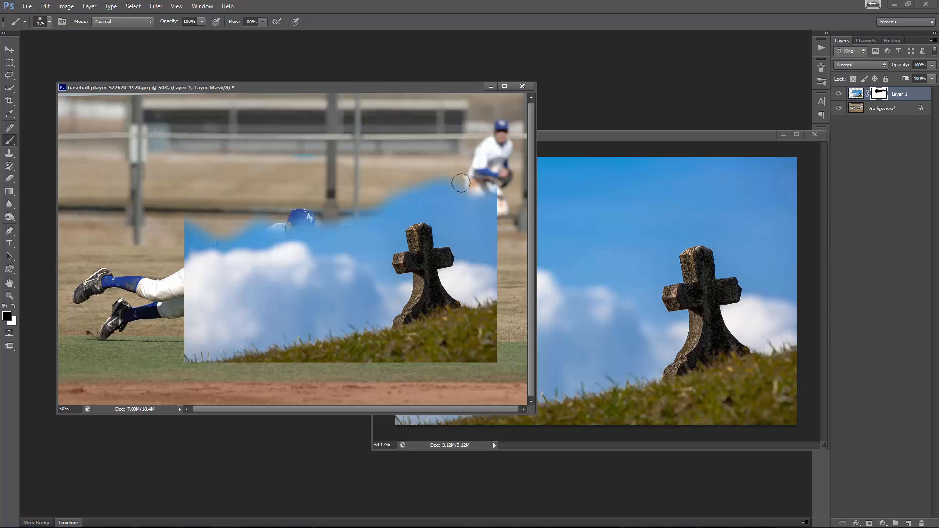
Erase the left part of the cross photo directly on Layer 1's image with the Eraser.
{"action": "left_click", "coordinate": [855, 93]}
{"action": "key", "text": "e"}
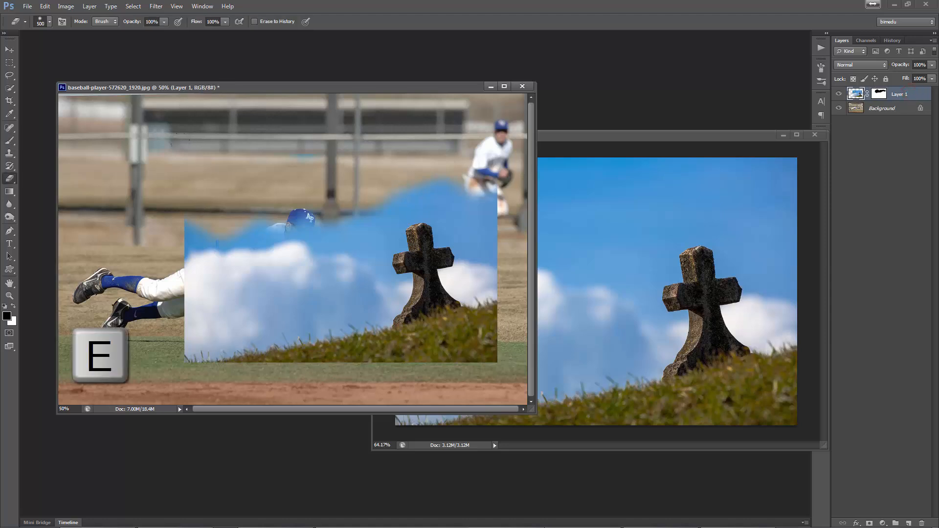
{"action": "mouse_move", "coordinate": [219, 185]}
{"action": "left_mouse_down"}
{"action": "mouse_move", "coordinate": [234, 245]}
{"action": "mouse_move", "coordinate": [273, 274]}
{"action": "mouse_move", "coordinate": [229, 303]}
{"action": "mouse_move", "coordinate": [211, 332]}
{"action": "mouse_move", "coordinate": [244, 350]}
{"action": "left_mouse_up"}
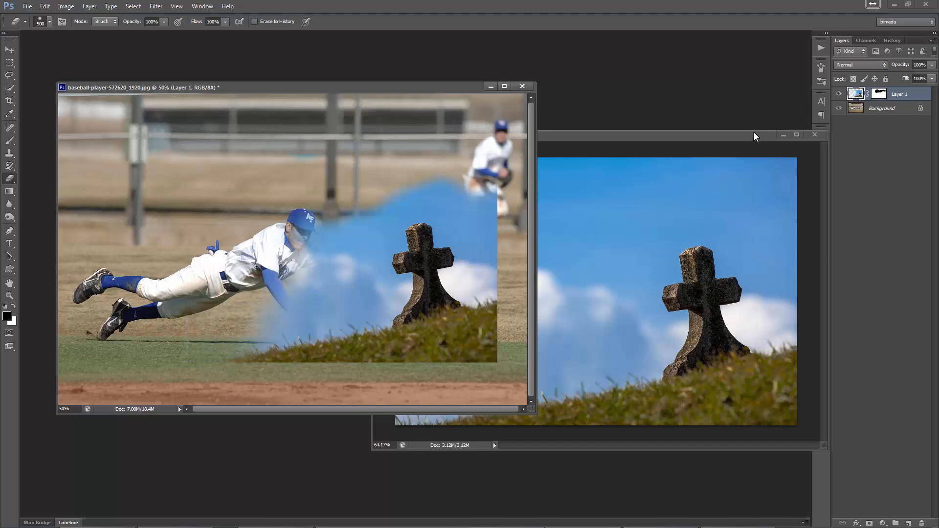
Revert the document history to the last brush stroke before the Eraser and return to the layer list.
{"action": "left_click", "coordinate": [892, 42]}
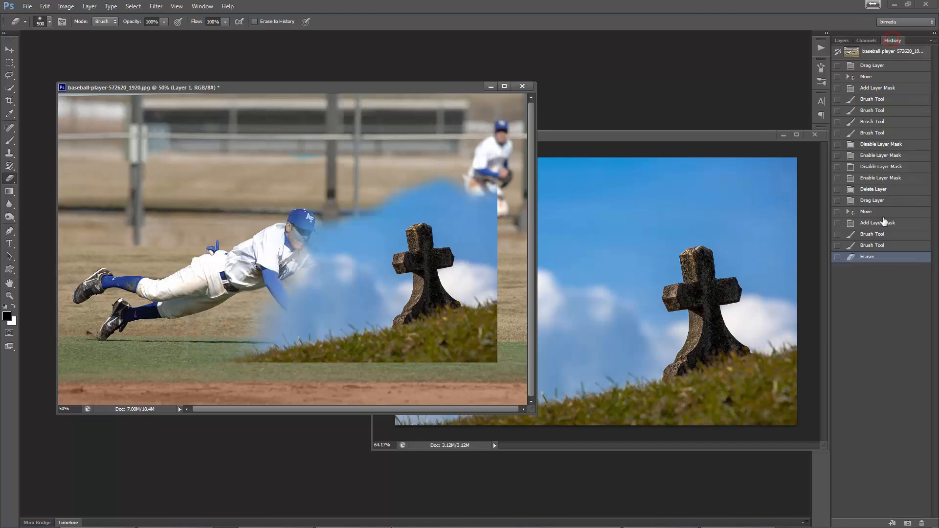
{"action": "left_click", "coordinate": [876, 245]}
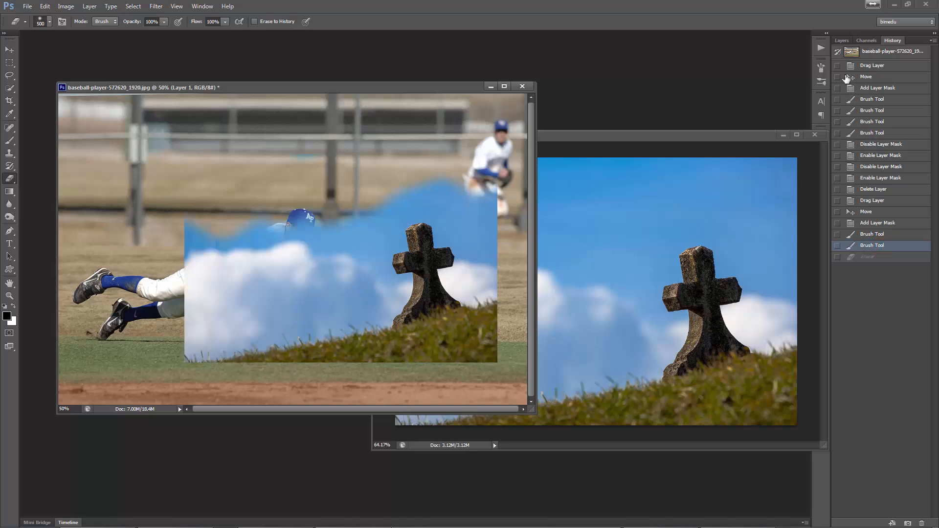
{"action": "left_click", "coordinate": [841, 40]}
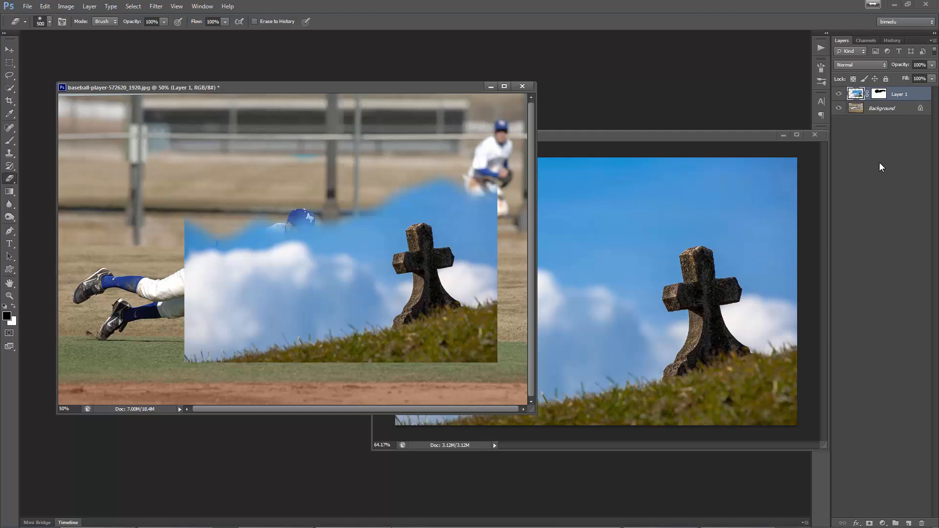
On Layer 1's mask, restore the upper-left sky with the Eraser and brush black over the left side to hide the photo there.
{"action": "left_click", "coordinate": [879, 95]}
{"action": "mouse_move", "coordinate": [203, 142]}
{"action": "left_mouse_down"}
{"action": "mouse_move", "coordinate": [239, 167]}
{"action": "mouse_move", "coordinate": [296, 171]}
{"action": "left_mouse_up"}
{"action": "key", "text": "b"}
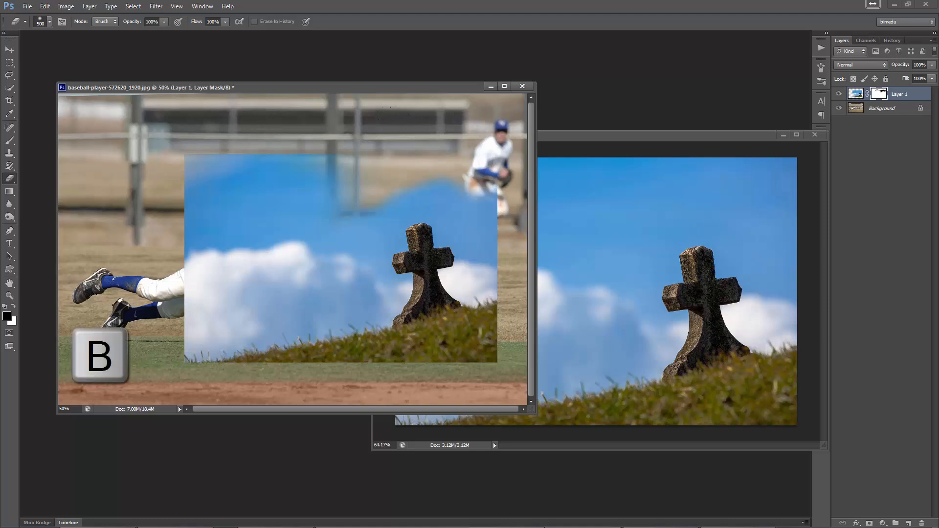
{"action": "mouse_move", "coordinate": [335, 140]}
{"action": "left_mouse_down"}
{"action": "mouse_move", "coordinate": [258, 179]}
{"action": "mouse_move", "coordinate": [157, 170]}
{"action": "mouse_move", "coordinate": [192, 150]}
{"action": "mouse_move", "coordinate": [212, 179]}
{"action": "mouse_move", "coordinate": [166, 186]}
{"action": "mouse_move", "coordinate": [192, 178]}
{"action": "mouse_move", "coordinate": [217, 193]}
{"action": "mouse_move", "coordinate": [194, 253]}
{"action": "mouse_move", "coordinate": [292, 193]}
{"action": "mouse_move", "coordinate": [258, 245]}
{"action": "mouse_move", "coordinate": [211, 287]}
{"action": "mouse_move", "coordinate": [176, 281]}
{"action": "mouse_move", "coordinate": [168, 310]}
{"action": "mouse_move", "coordinate": [192, 328]}
{"action": "mouse_move", "coordinate": [172, 346]}
{"action": "mouse_move", "coordinate": [181, 315]}
{"action": "mouse_move", "coordinate": [216, 338]}
{"action": "mouse_move", "coordinate": [264, 313]}
{"action": "mouse_move", "coordinate": [299, 247]}
{"action": "mouse_move", "coordinate": [356, 180]}
{"action": "mouse_move", "coordinate": [355, 151]}
{"action": "mouse_move", "coordinate": [314, 212]}
{"action": "mouse_move", "coordinate": [352, 183]}
{"action": "left_mouse_up"}
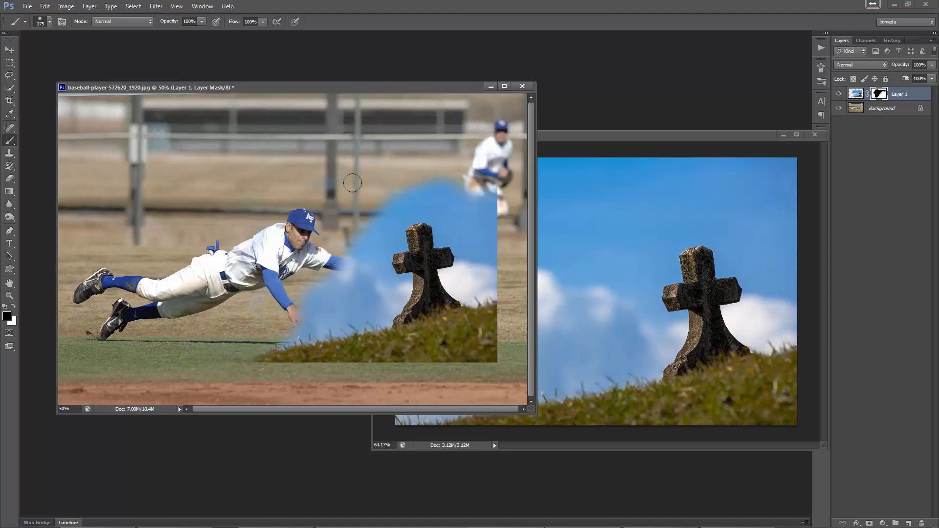
Brush white on Layer 1's mask to bring back the left side of the cross photo, checking it with the Background layer hidden.
{"action": "key", "text": "x"}
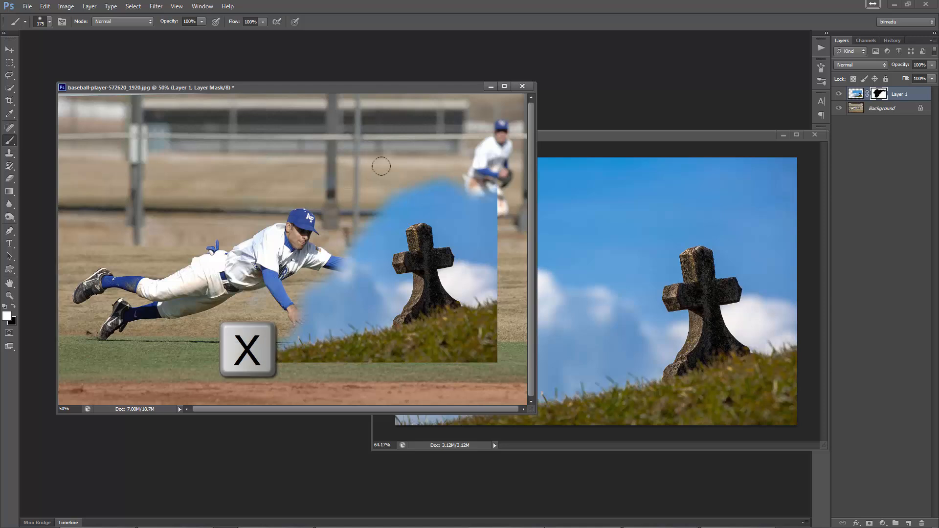
{"action": "mouse_move", "coordinate": [281, 217]}
{"action": "left_mouse_down"}
{"action": "mouse_move", "coordinate": [327, 222]}
{"action": "mouse_move", "coordinate": [327, 247]}
{"action": "mouse_move", "coordinate": [282, 259]}
{"action": "mouse_move", "coordinate": [273, 238]}
{"action": "mouse_move", "coordinate": [290, 230]}
{"action": "mouse_move", "coordinate": [276, 225]}
{"action": "mouse_move", "coordinate": [240, 247]}
{"action": "mouse_move", "coordinate": [214, 291]}
{"action": "mouse_move", "coordinate": [262, 316]}
{"action": "mouse_move", "coordinate": [274, 313]}
{"action": "mouse_move", "coordinate": [224, 321]}
{"action": "mouse_move", "coordinate": [223, 289]}
{"action": "mouse_move", "coordinate": [175, 274]}
{"action": "mouse_move", "coordinate": [243, 208]}
{"action": "mouse_move", "coordinate": [240, 196]}
{"action": "mouse_move", "coordinate": [178, 187]}
{"action": "mouse_move", "coordinate": [235, 168]}
{"action": "mouse_move", "coordinate": [167, 162]}
{"action": "mouse_move", "coordinate": [185, 154]}
{"action": "left_mouse_up"}
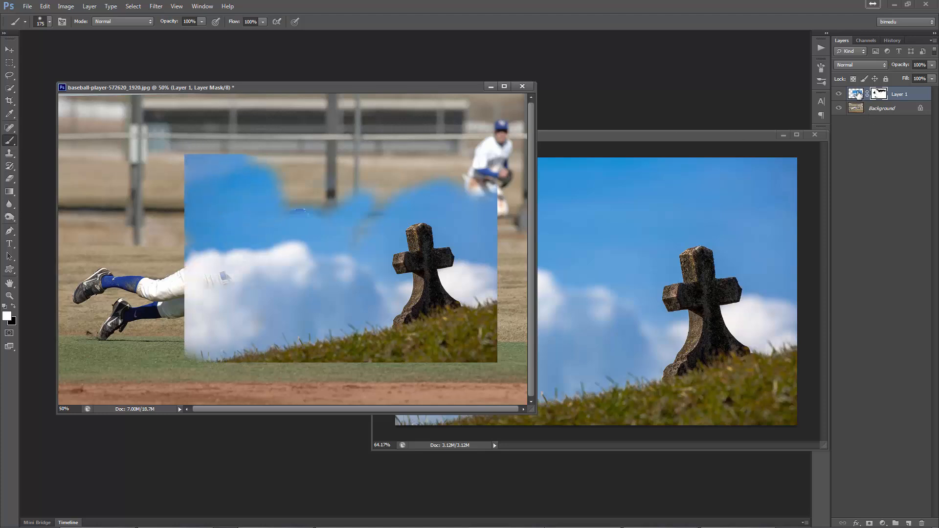
{"action": "left_click", "coordinate": [840, 108]}
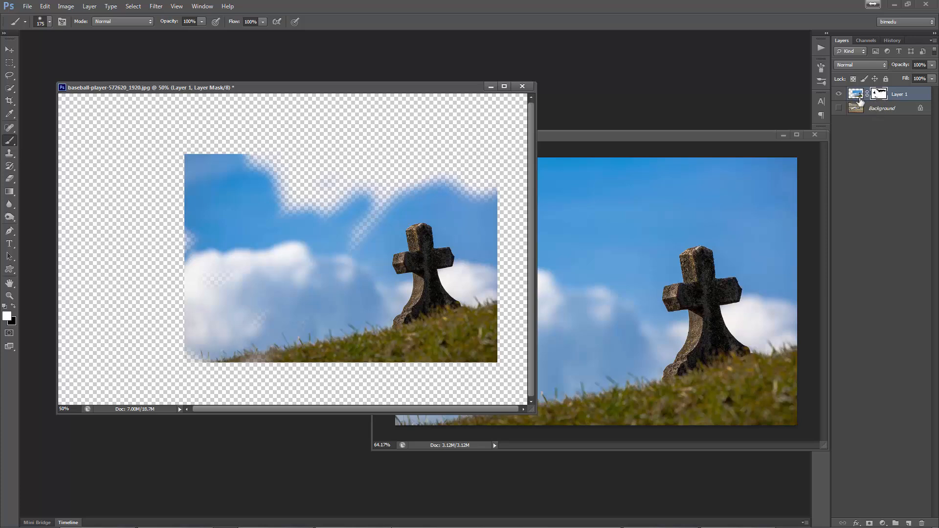
{"action": "left_click", "coordinate": [839, 109]}
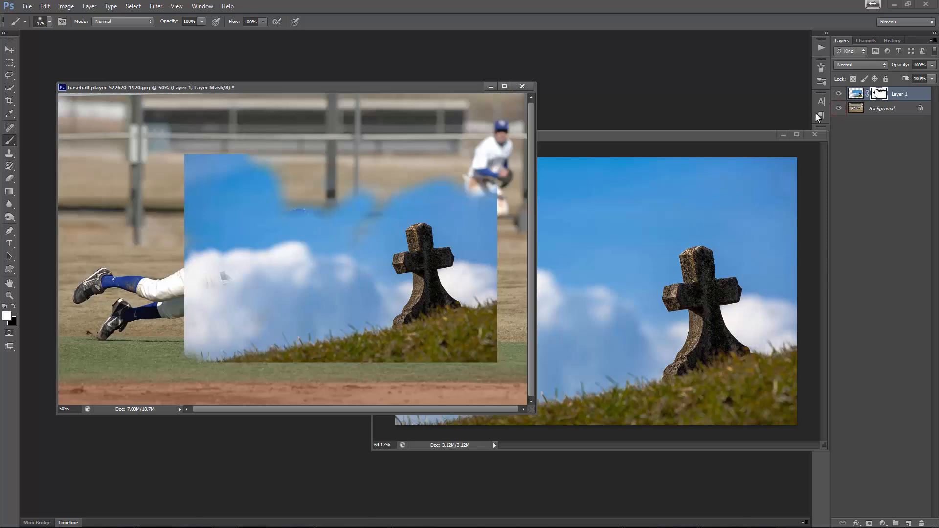
Hide Layer 1 and copy a rectangular Background area between the thin fence pole and the standing player to a new layer.
{"action": "left_click", "coordinate": [838, 94]}
{"action": "left_click", "coordinate": [881, 108]}
{"action": "key", "text": "m"}
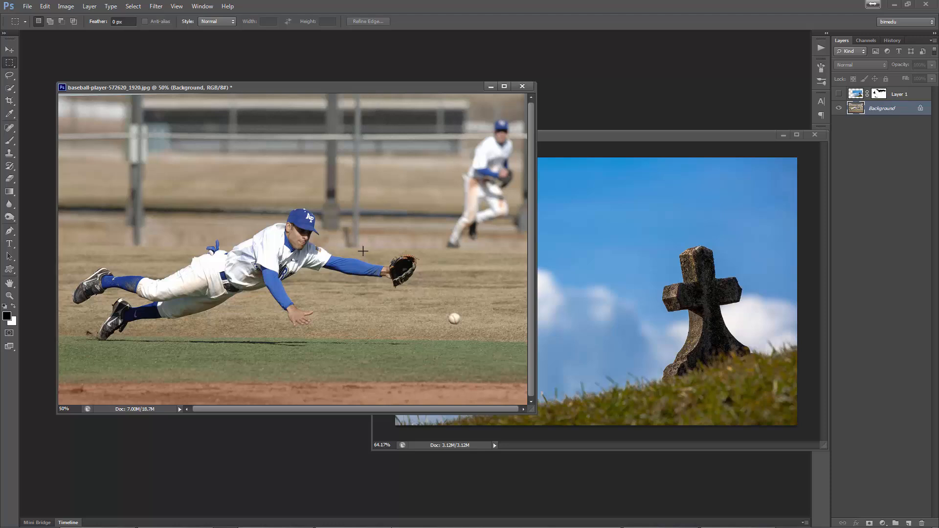
{"action": "left_click_drag", "start_coordinate": [363, 250], "coordinate": [444, 91]}
{"action": "key", "text": "ctrl+j"}
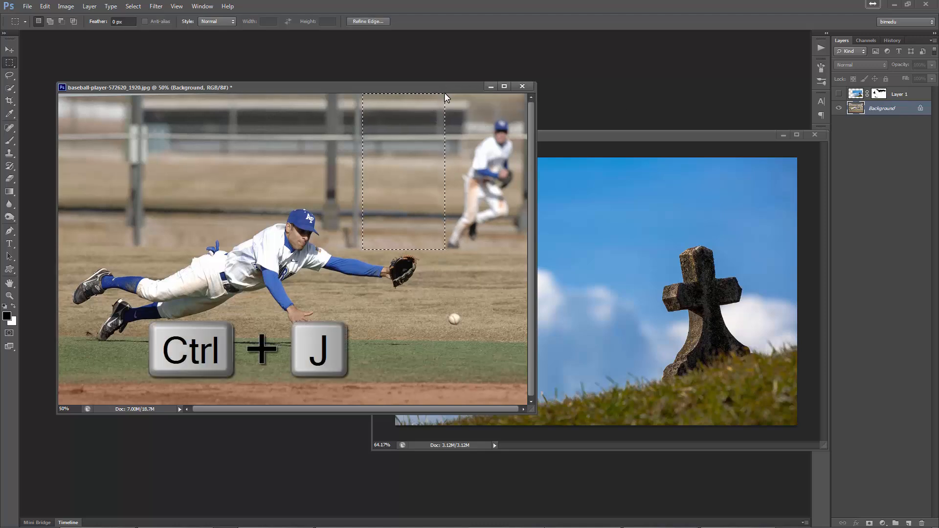
Move the copied fence patch over the standing player and stretch its left and lower edges slightly outward with Free Transform.
{"action": "key", "text": "v"}
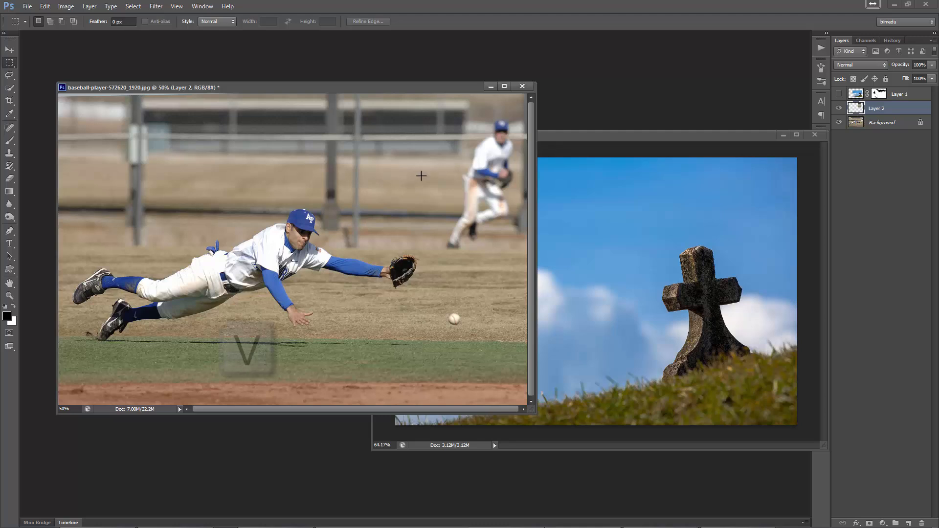
{"action": "left_click_drag", "start_coordinate": [399, 185], "coordinate": [482, 186]}
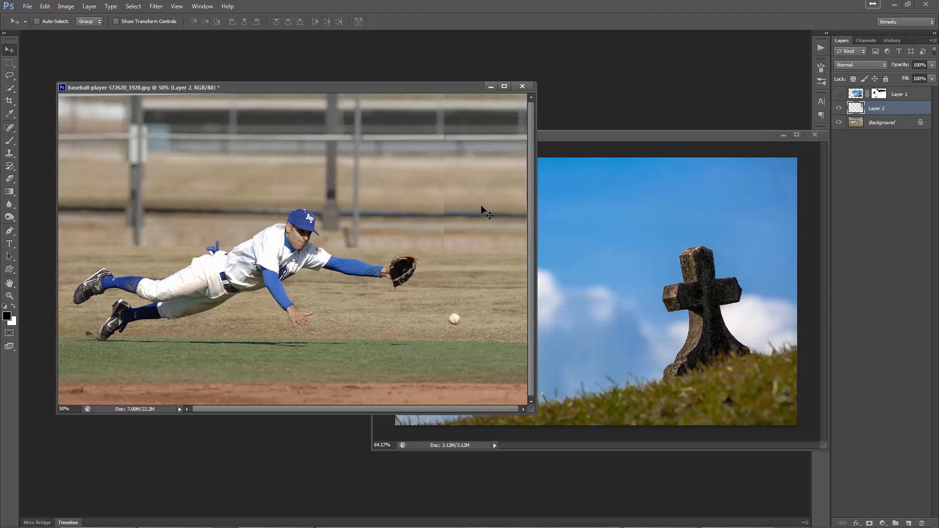
{"action": "key", "text": "ctrl+t"}
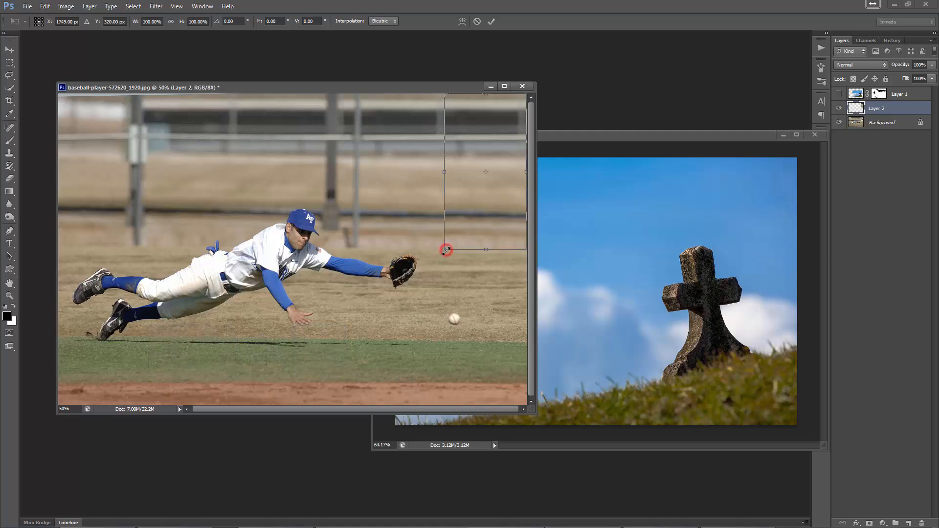
{"action": "left_click_drag", "start_coordinate": [444, 249], "coordinate": [444, 250]}
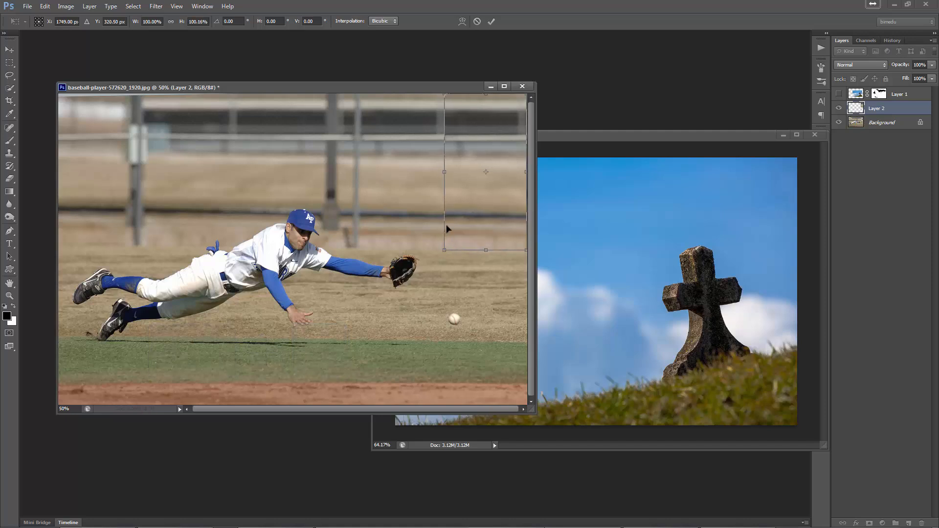
{"action": "left_click_drag", "start_coordinate": [444, 172], "coordinate": [437, 172]}
{"action": "key", "text": "ctrl+z"}
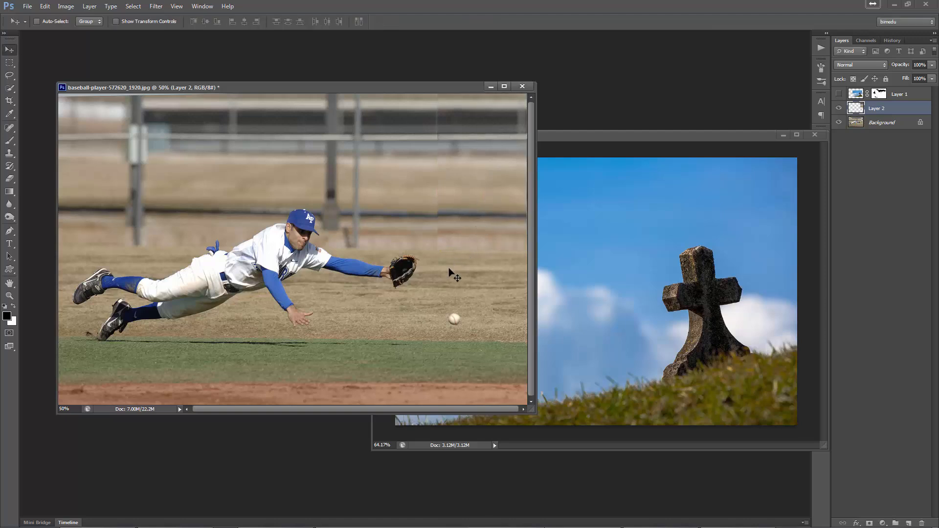
{"action": "left_click_drag", "start_coordinate": [435, 253], "coordinate": [434, 255]}
{"action": "double_click", "coordinate": [455, 227]}
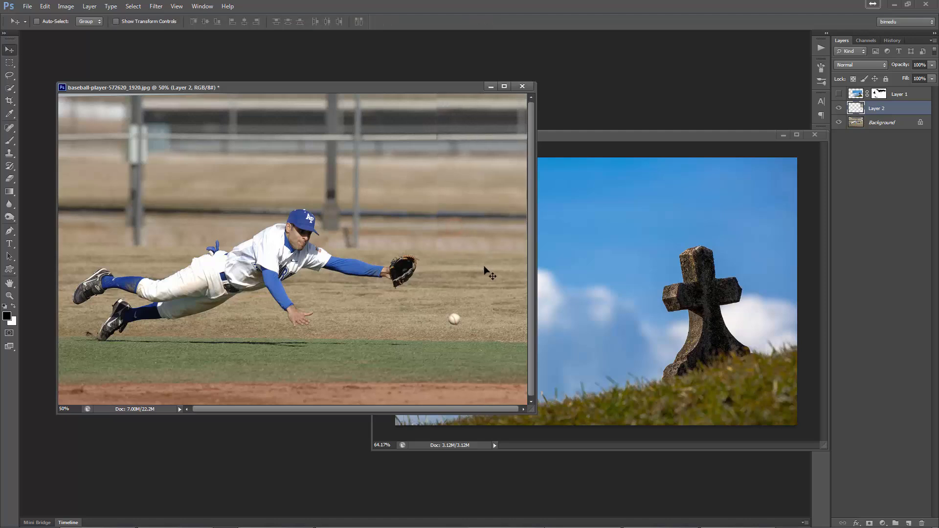
Add a white layer mask to Layer 2, the fence patch, and switch the canvas to full-screen mode.
{"action": "left_click", "coordinate": [870, 524]}
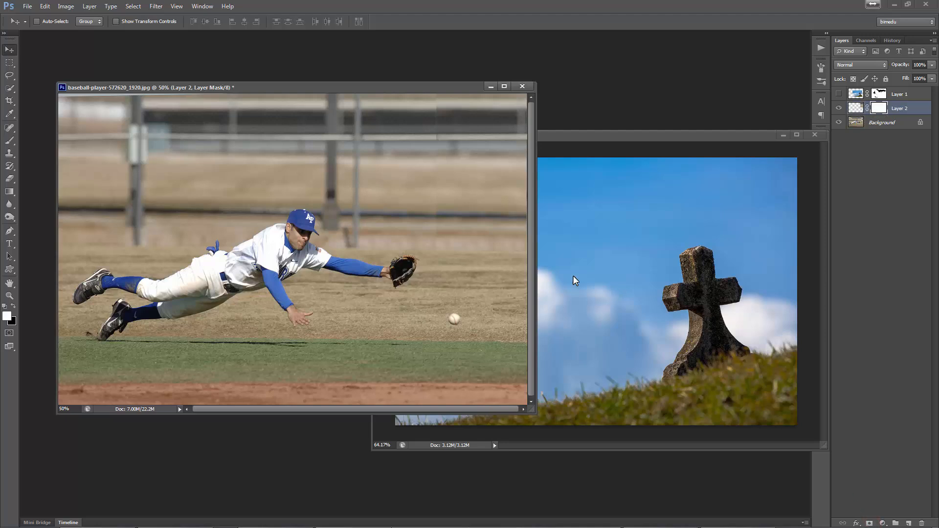
{"action": "key", "text": "f"}
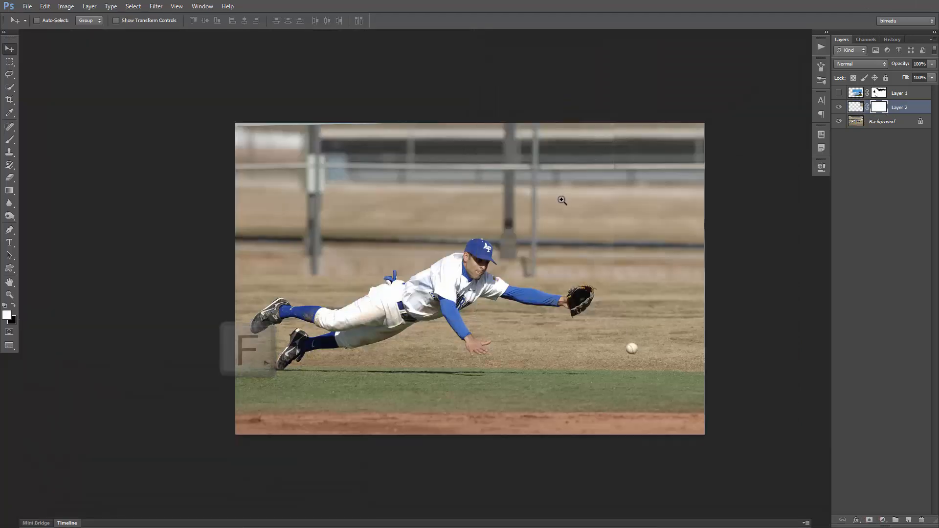
{"action": "left_click", "coordinate": [616, 227], "text": "ctrl"}
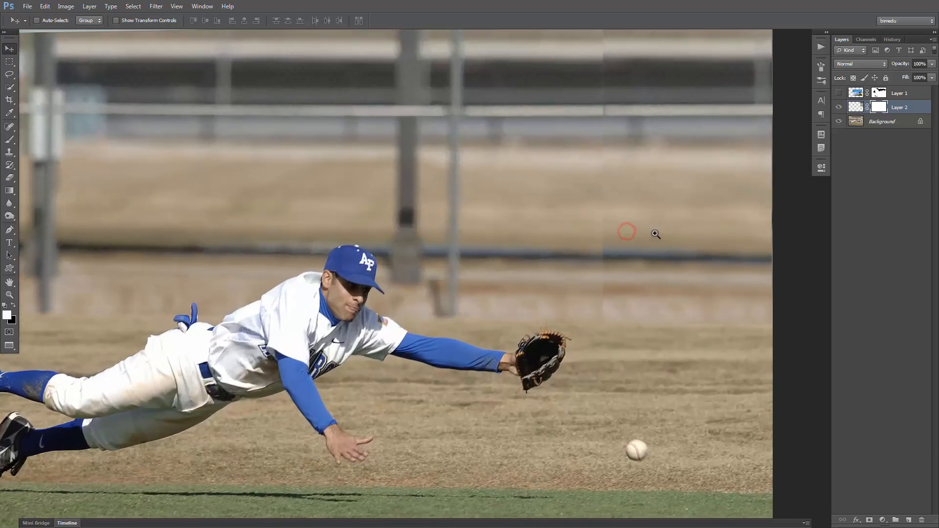
{"action": "left_click", "coordinate": [665, 227], "text": "alt"}
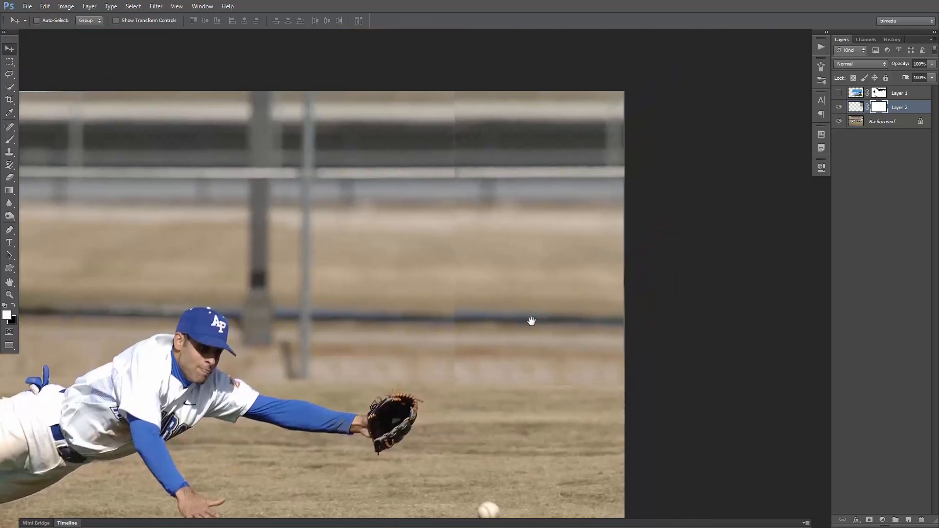
{"action": "left_click_drag", "start_coordinate": [529, 319], "coordinate": [470, 284]}
Blend the fence patch's left seam by painting Layer 2's mask with a black brush of size 70 at 46% opacity.
{"action": "key", "text": "b"}
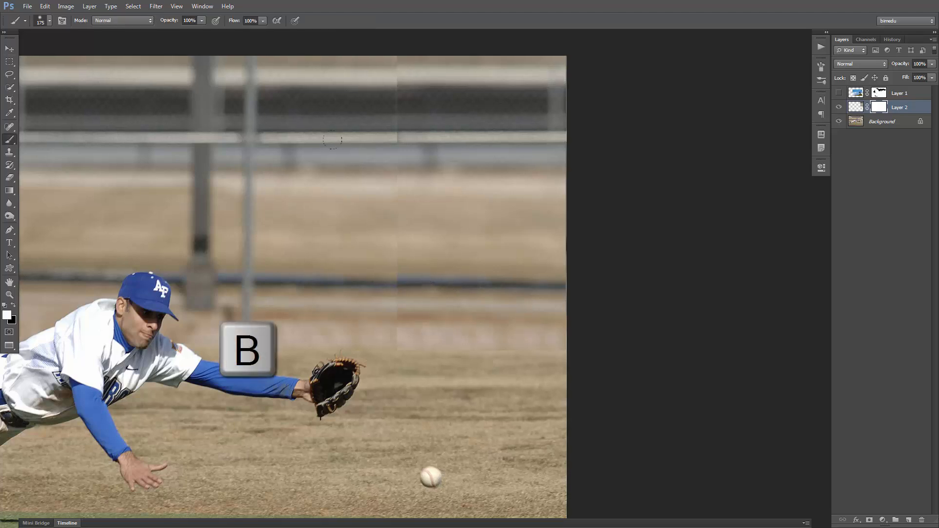
{"action": "left_click_drag", "start_coordinate": [358, 121], "coordinate": [361, 129]}
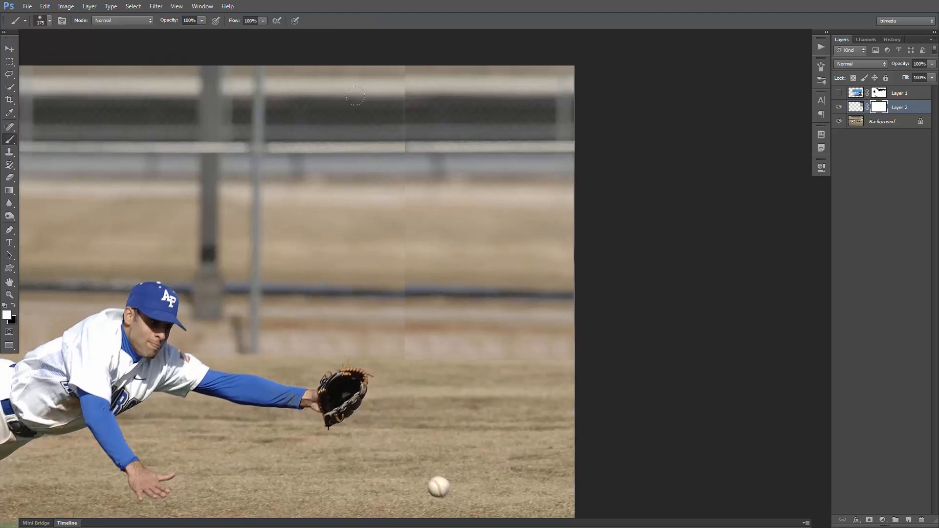
{"action": "key", "text": "x"}
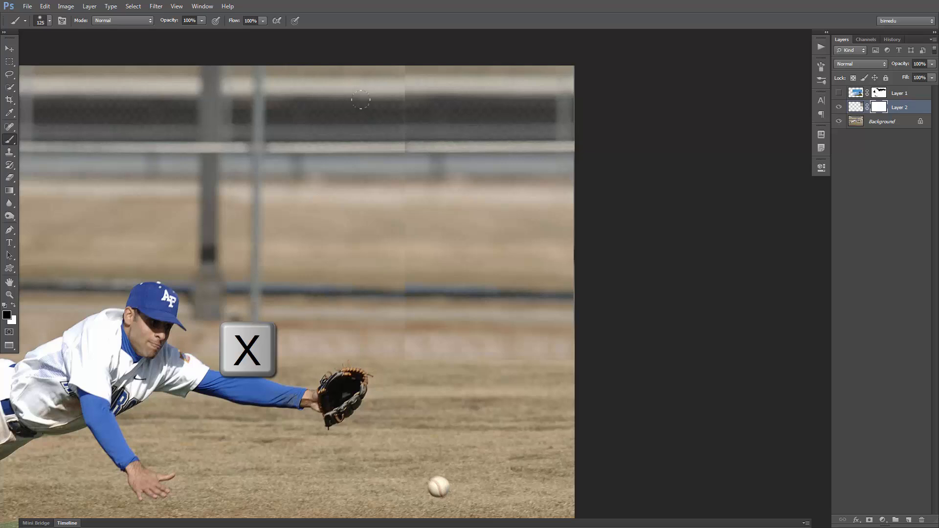
{"action": "key", "text": "bracketleft"}
{"action": "key", "text": "bracketleft"}
{"action": "key", "text": "bracketleft"}
{"action": "key", "text": "bracketleft"}
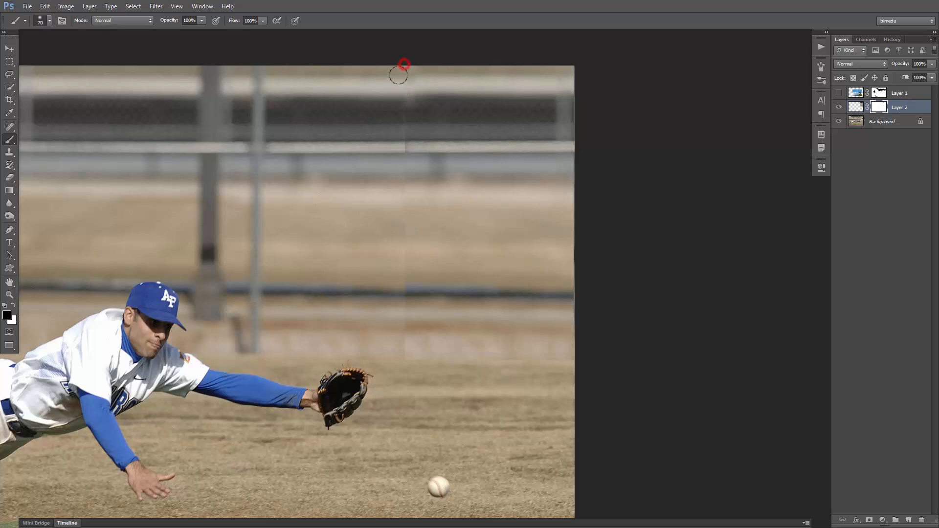
{"action": "left_click", "coordinate": [201, 20]}
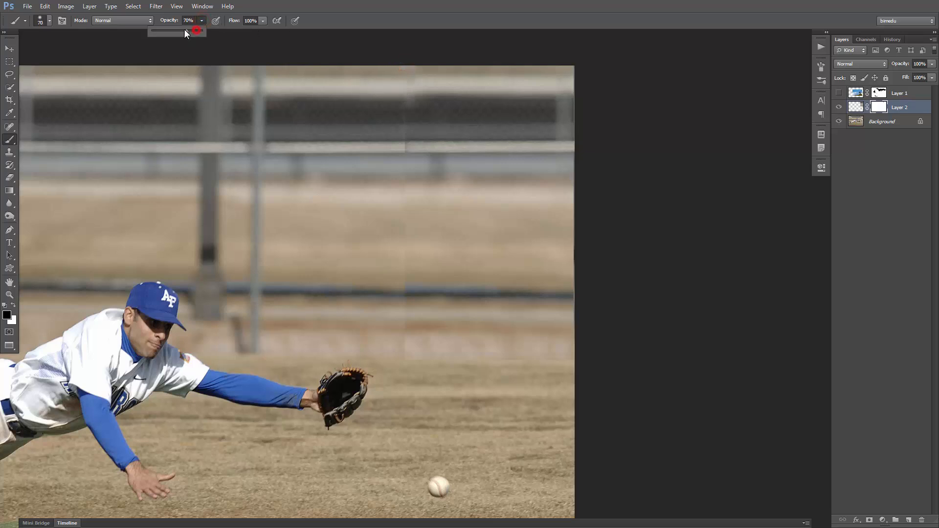
{"action": "left_click", "coordinate": [396, 47]}
{"action": "left_click", "coordinate": [419, 82]}
{"action": "left_click", "coordinate": [409, 175]}
{"action": "left_click", "coordinate": [407, 195]}
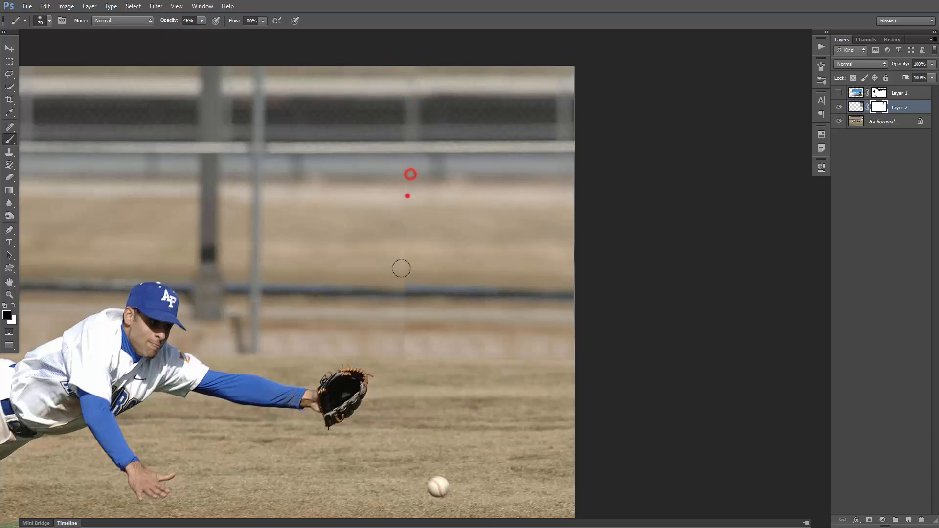
{"action": "left_click", "coordinate": [411, 262]}
{"action": "left_click", "coordinate": [410, 297]}
{"action": "left_click", "coordinate": [402, 327]}
{"action": "left_click", "coordinate": [391, 362]}
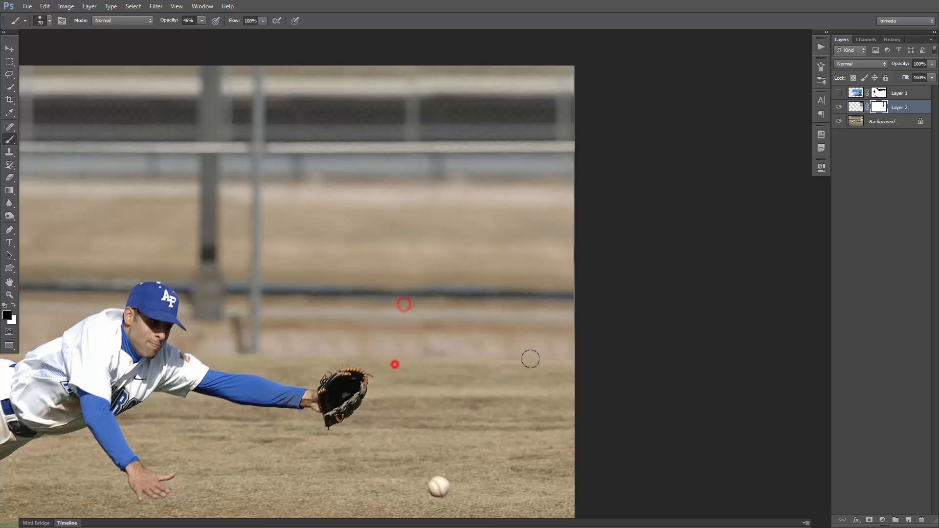
Blend the patch's lower edge on Layer 2's mask and touch up the area just inside the left seam with black.
{"action": "left_click", "coordinate": [447, 366]}
{"action": "left_click", "coordinate": [561, 364]}
{"action": "scroll", "coordinate": [404, 184], "scroll_direction": "up", "scroll_amount": 2}
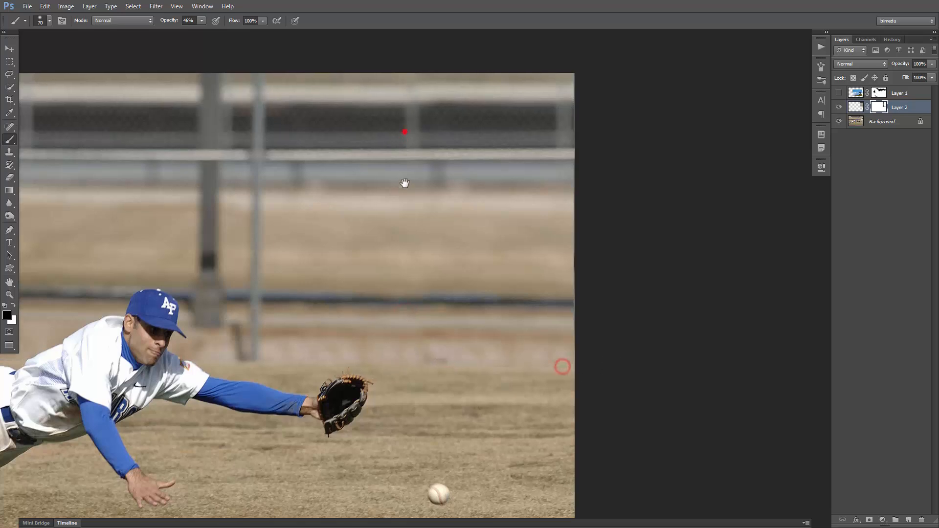
{"action": "left_click", "coordinate": [422, 117]}
{"action": "left_click", "coordinate": [443, 148]}
{"action": "left_click", "coordinate": [428, 245]}
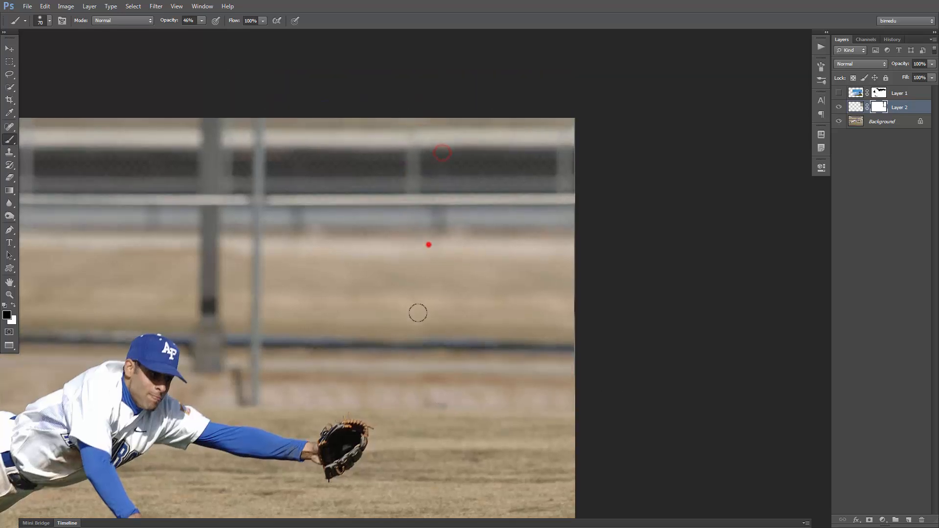
{"action": "left_click", "coordinate": [427, 283]}
{"action": "left_click", "coordinate": [425, 342]}
Compare the whole baseball photo with the Layer 2 patch hidden and shown.
{"action": "key", "text": "ctrl+0"}
{"action": "left_click_drag", "start_coordinate": [576, 254], "coordinate": [475, 252]}
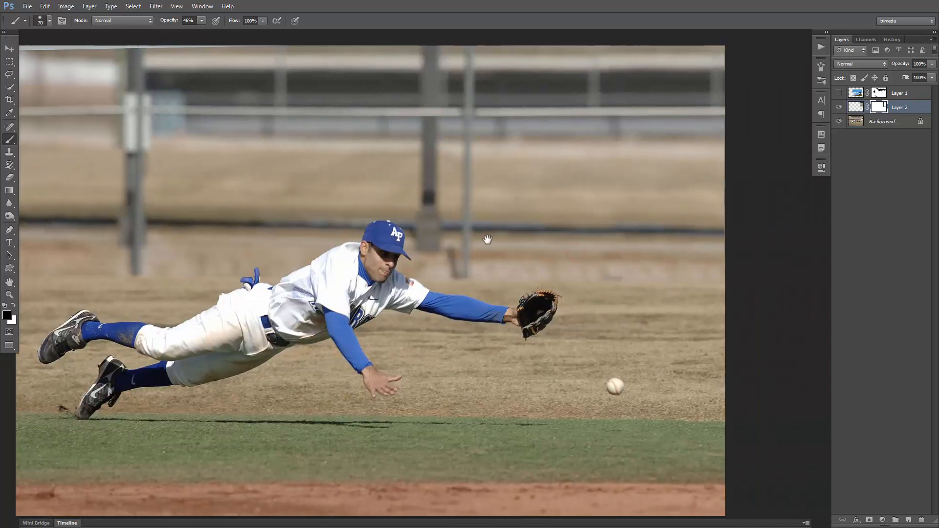
{"action": "scroll", "coordinate": [487, 239], "scroll_direction": "down", "scroll_amount": 1}
{"action": "left_click_drag", "start_coordinate": [550, 215], "coordinate": [478, 221]}
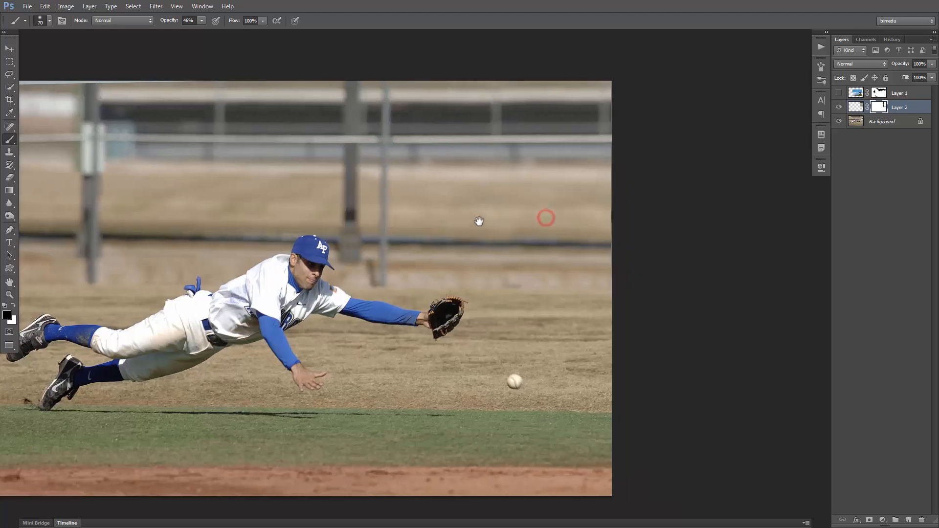
{"action": "key", "text": "ctrl+0"}
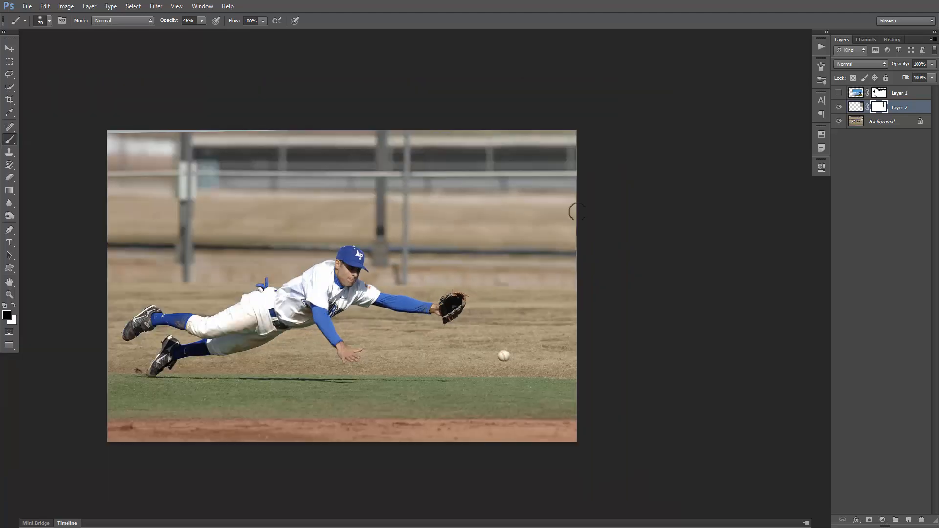
{"action": "left_click", "coordinate": [839, 107]}
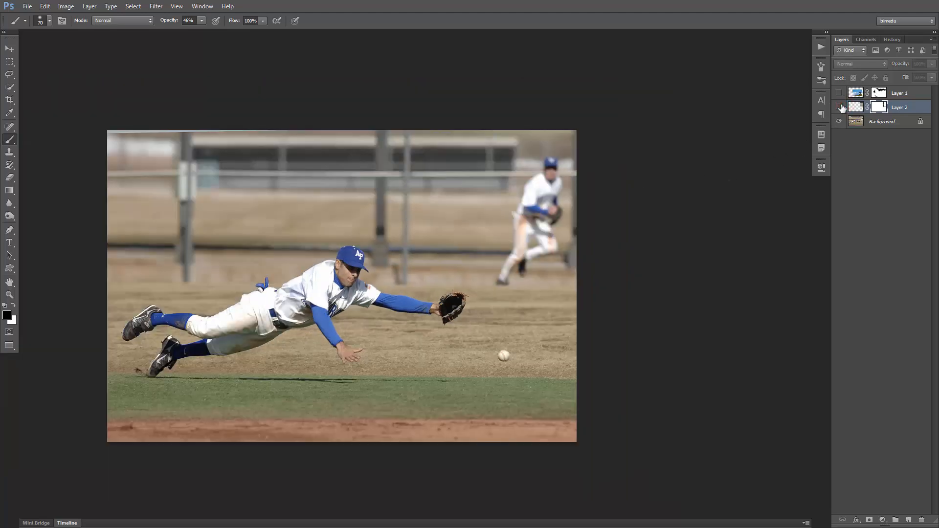
{"action": "left_click", "coordinate": [840, 107]}
{"action": "left_click", "coordinate": [839, 107]}
{"action": "left_click", "coordinate": [839, 107]}
{"action": "left_click", "coordinate": [501, 143]}
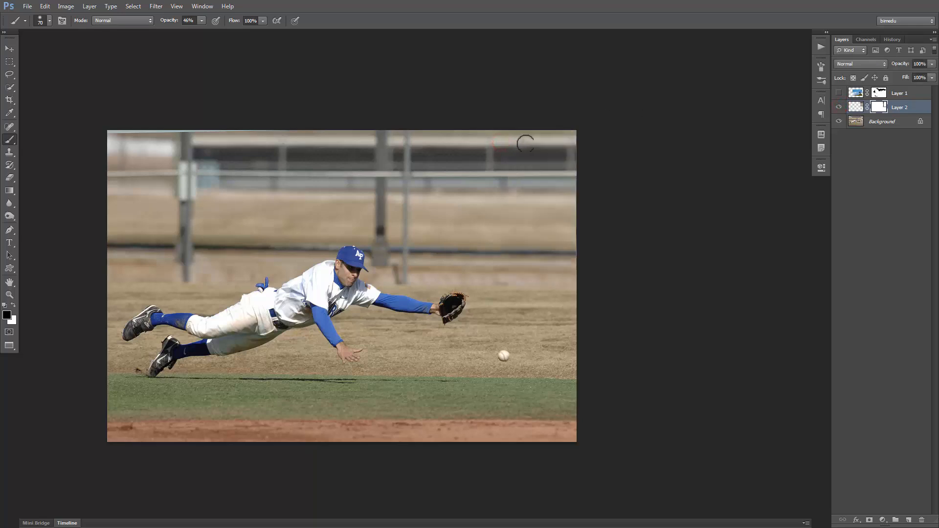
Display Layer 2's mask by itself on the canvas and return to the normal image, twice.
{"action": "left_click", "coordinate": [881, 109], "text": "alt"}
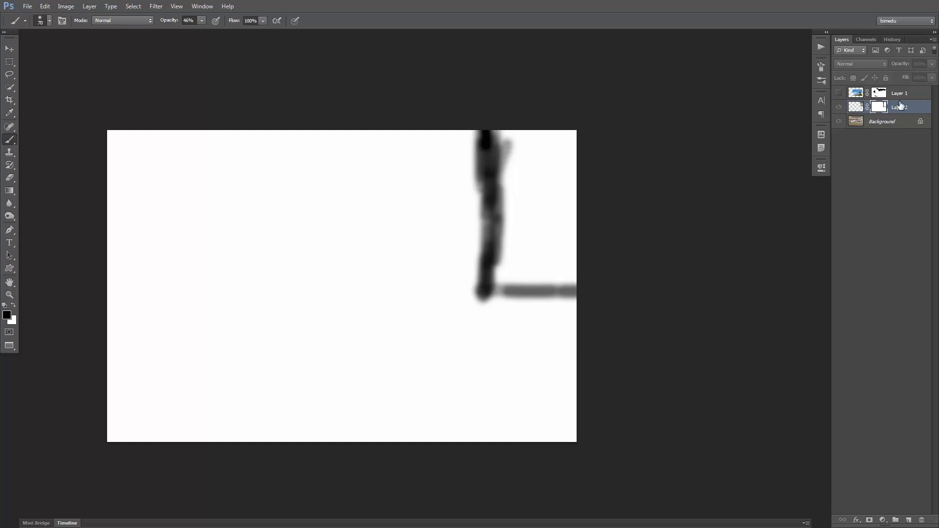
{"action": "left_click", "coordinate": [881, 110], "text": "alt"}
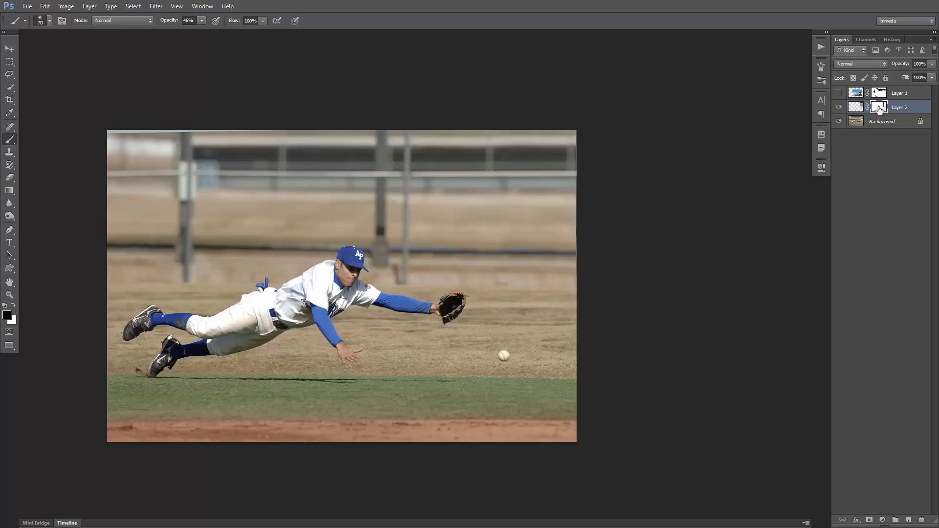
{"action": "left_click", "coordinate": [879, 109], "text": "alt"}
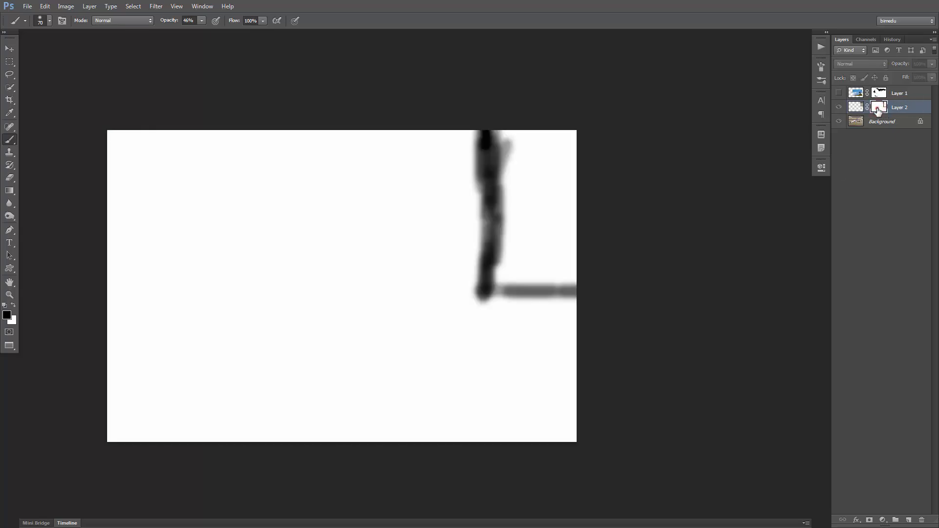
{"action": "left_click", "coordinate": [879, 110], "text": "alt"}
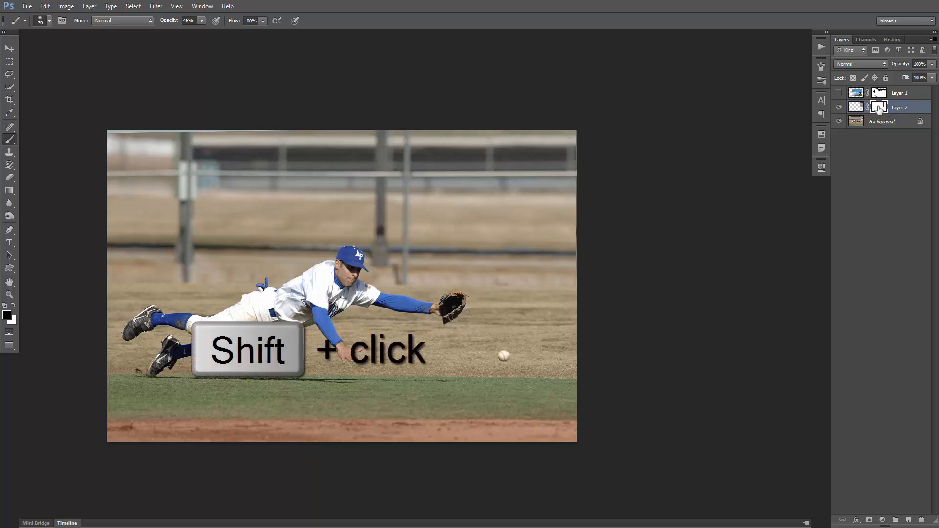
Disable and re-enable Layer 2's mask, and toggle the layer's visibility to examine what the mask and patch each do.
{"action": "left_click", "coordinate": [879, 108], "text": "shift"}
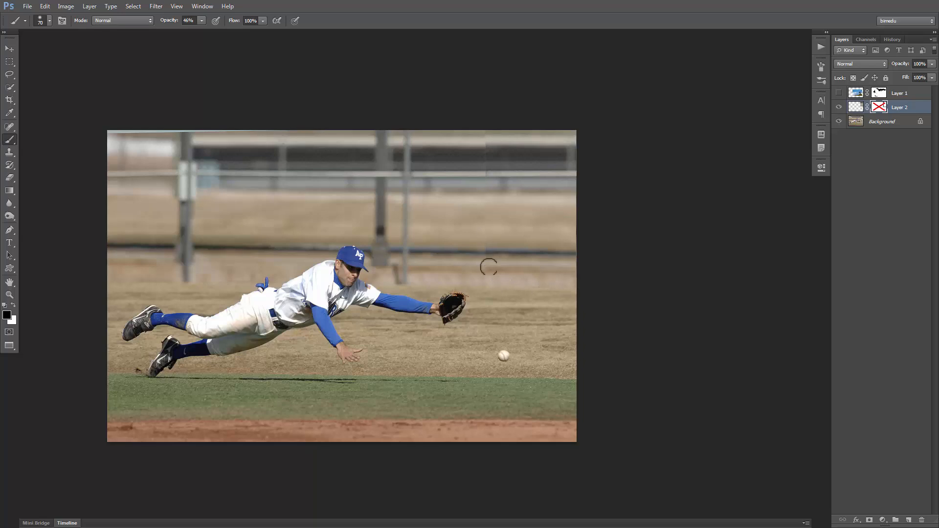
{"action": "left_click", "coordinate": [879, 108], "text": "shift"}
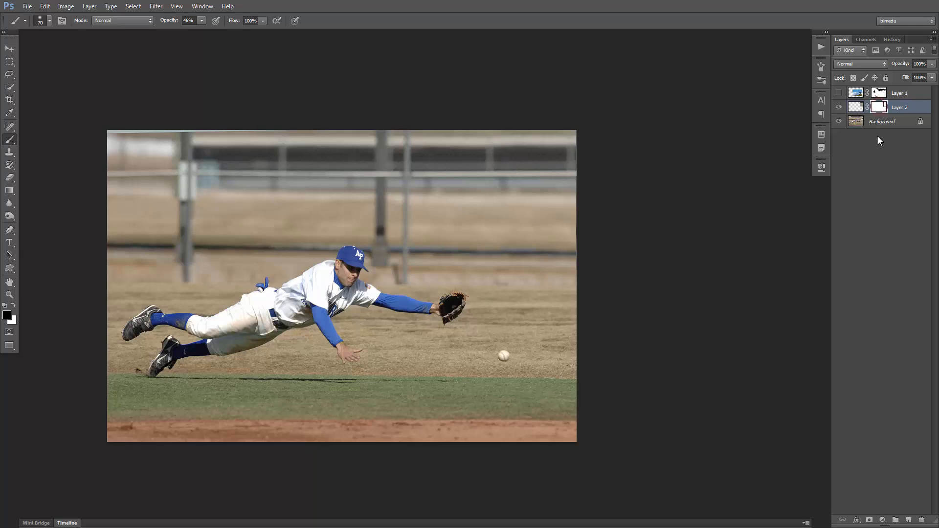
{"action": "left_click", "coordinate": [838, 108]}
{"action": "left_click", "coordinate": [839, 107]}
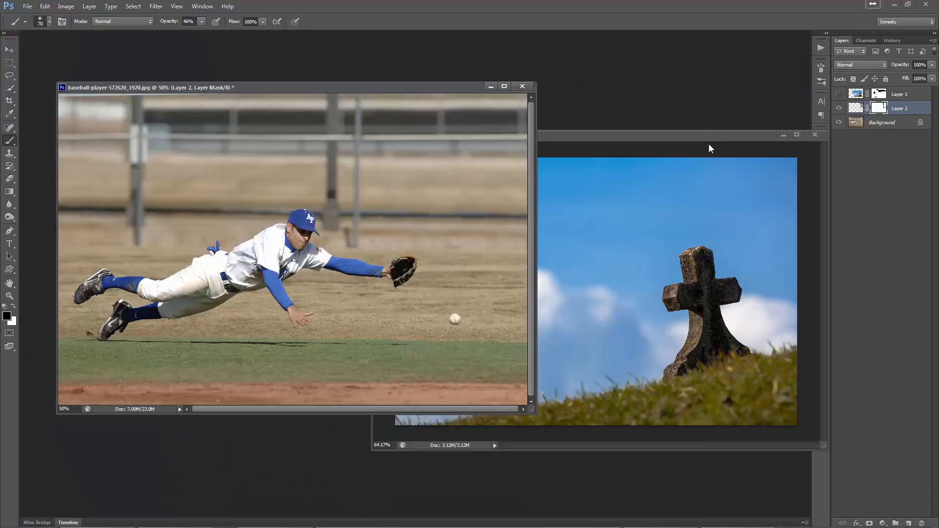
Switch to the cross photo, add a Hue/Saturation adjustment layer with Hue -41, and compare the image with it hidden and shown.
{"action": "key", "text": "ctrl+minus"}
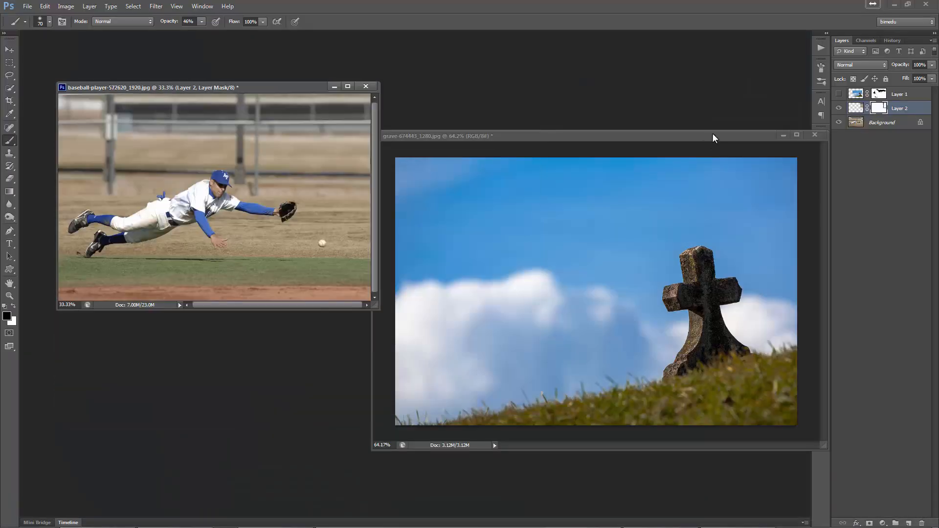
{"action": "left_click_drag", "start_coordinate": [713, 138], "coordinate": [623, 62]}
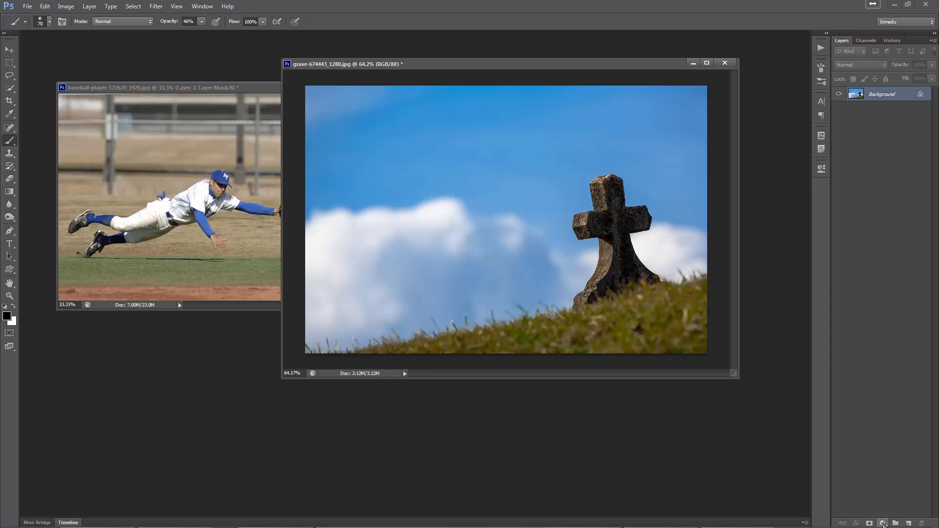
{"action": "left_click", "coordinate": [883, 523]}
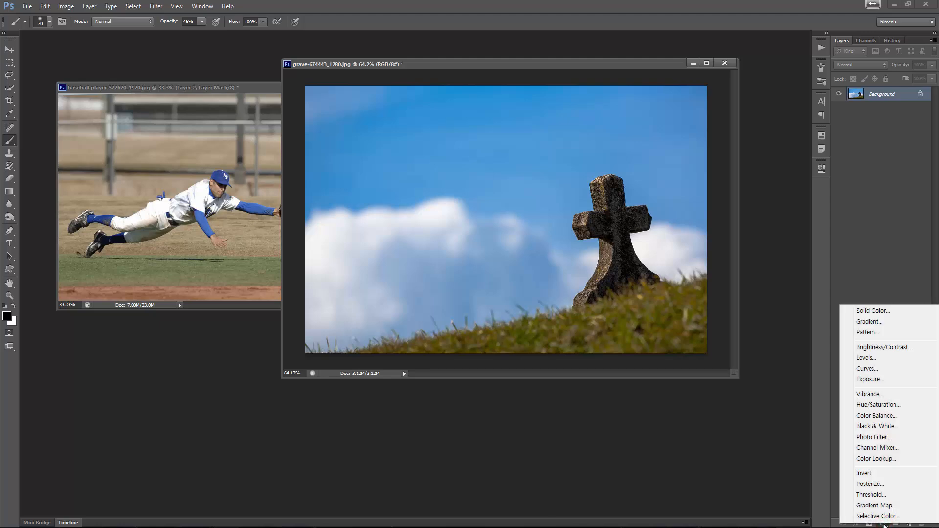
{"action": "left_click", "coordinate": [879, 406]}
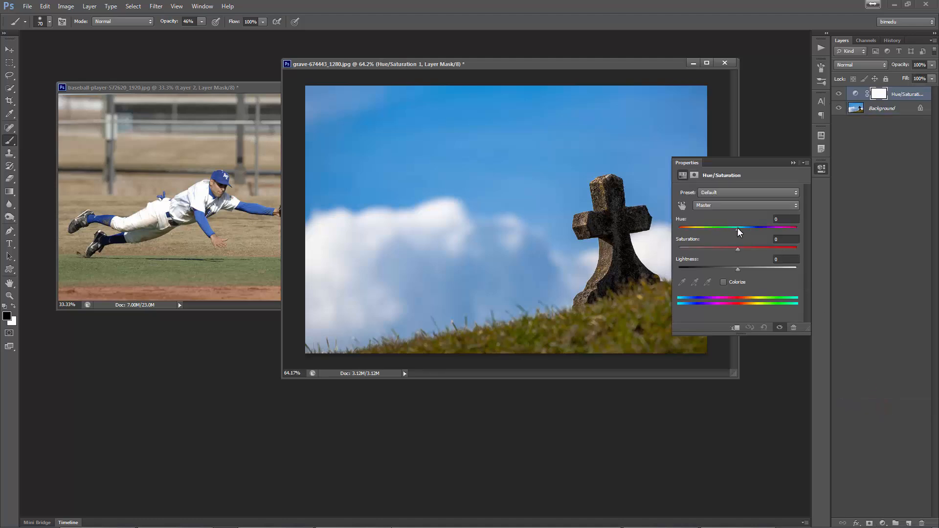
{"action": "left_click_drag", "start_coordinate": [737, 230], "coordinate": [712, 232]}
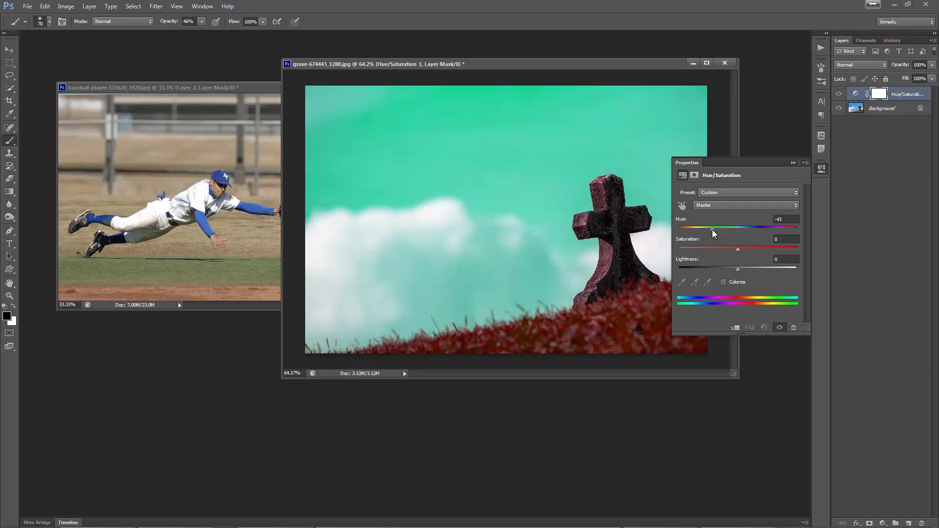
{"action": "left_click", "coordinate": [793, 163]}
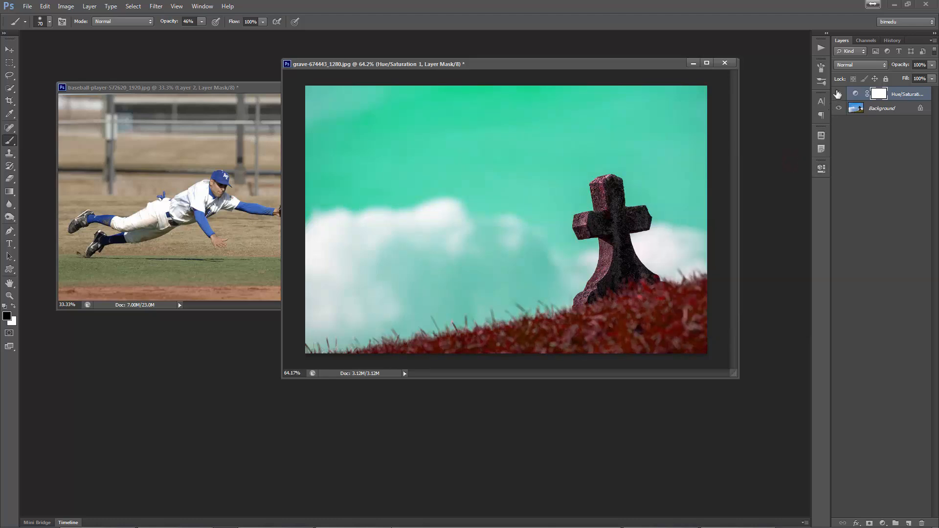
{"action": "left_click", "coordinate": [837, 93]}
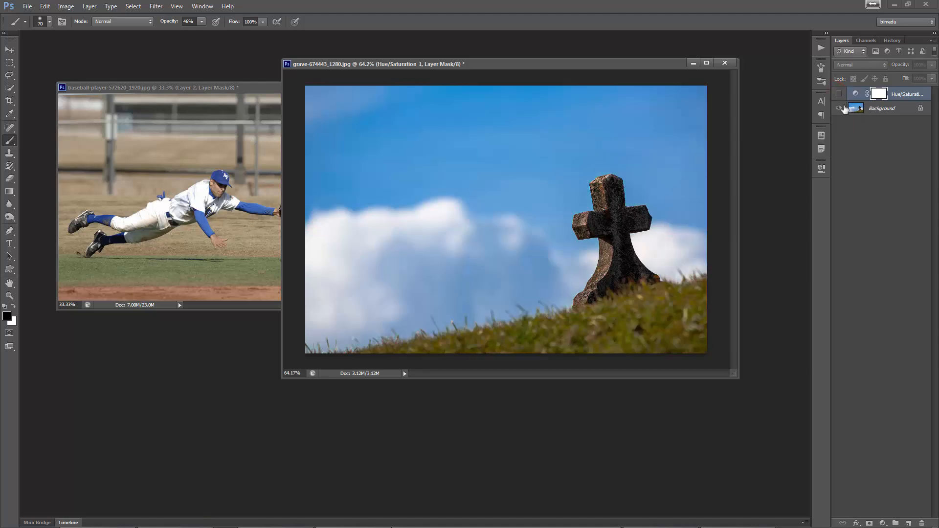
{"action": "left_click", "coordinate": [839, 94]}
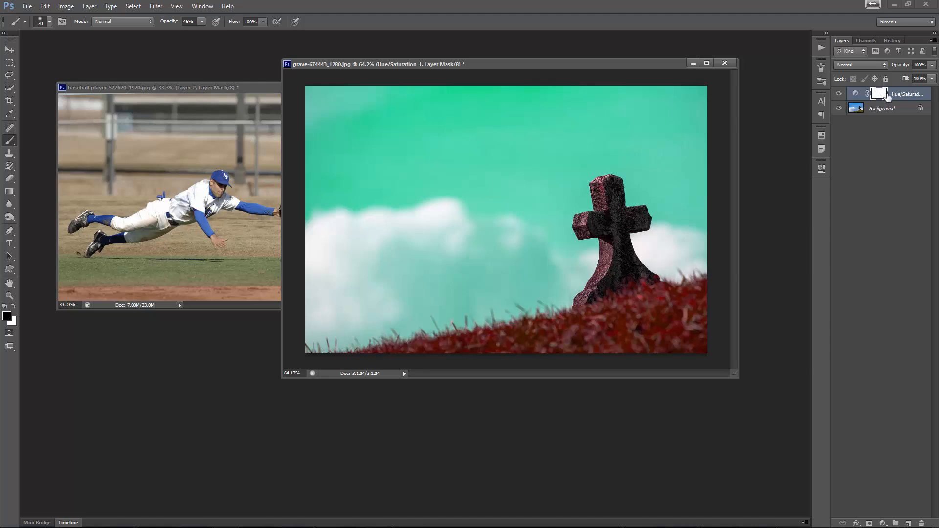
Select the grassy hill together with the stone cross using the Quick Selection tool.
{"action": "key", "text": "w"}
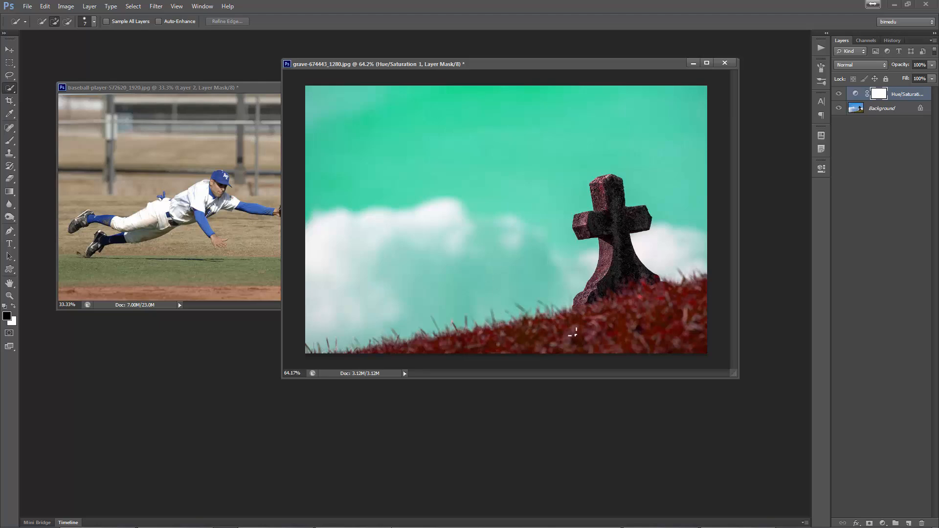
{"action": "left_click_drag", "start_coordinate": [572, 333], "coordinate": [465, 348]}
{"action": "left_click_drag", "start_coordinate": [352, 357], "coordinate": [405, 350]}
{"action": "left_click_drag", "start_coordinate": [632, 339], "coordinate": [677, 302]}
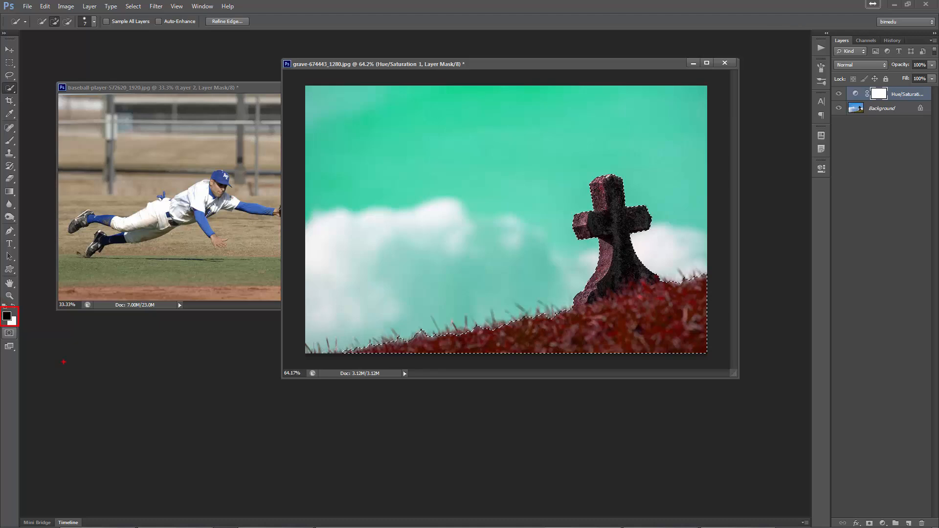
Fill the selected hill and cross area of the Hue/Saturation layer mask with black and deselect.
{"action": "key", "text": "alt+Delete"}
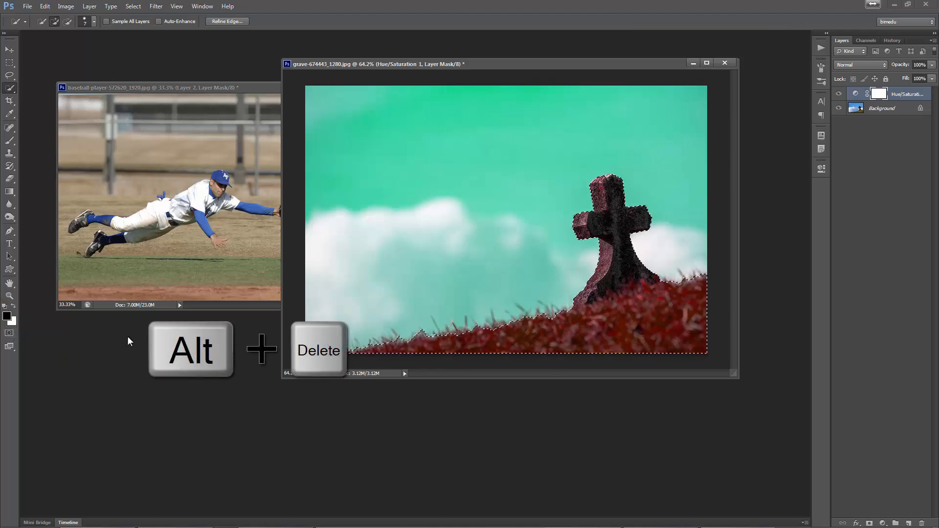
{"action": "key", "text": "alt+Delete"}
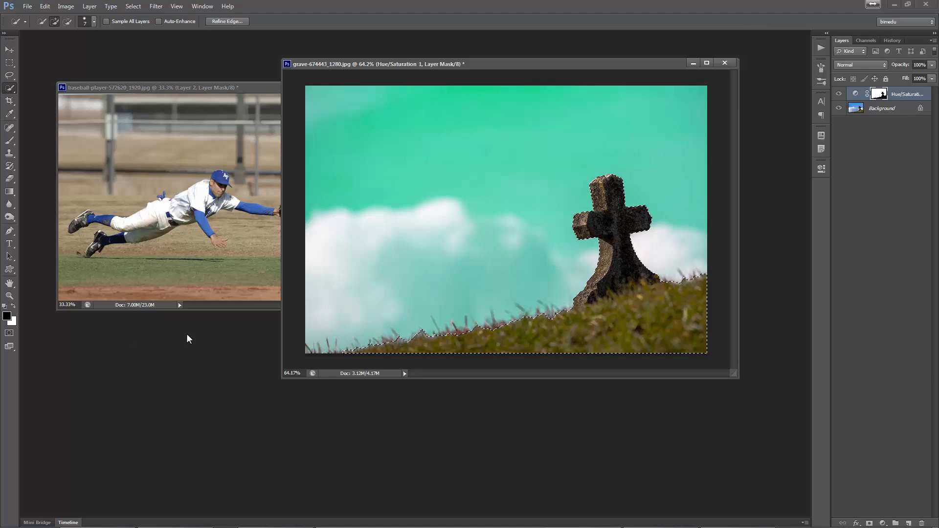
{"action": "key", "text": "ctrl+d"}
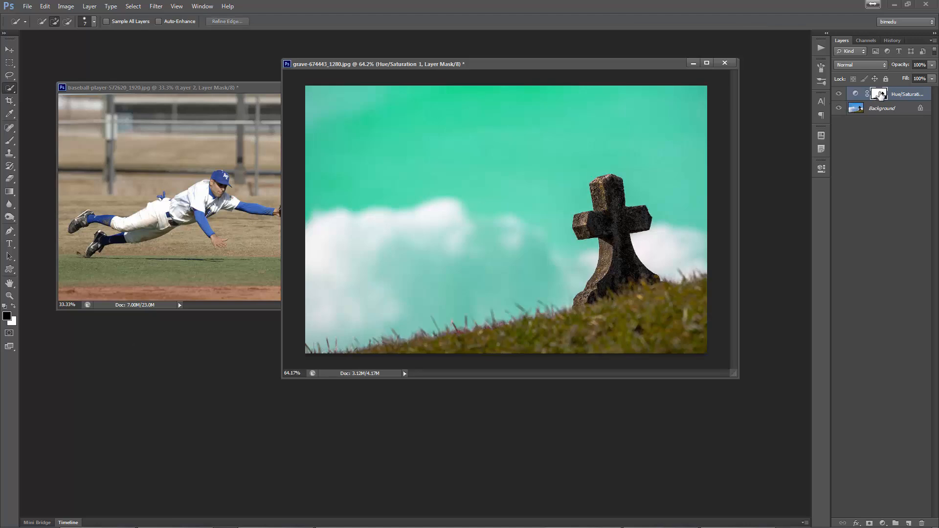
Display the Hue/Saturation mask by itself, return to the normal image, and toggle the adjustment layer's visibility to compare the sky with and without it.
{"action": "left_click", "coordinate": [881, 94], "text": "alt"}
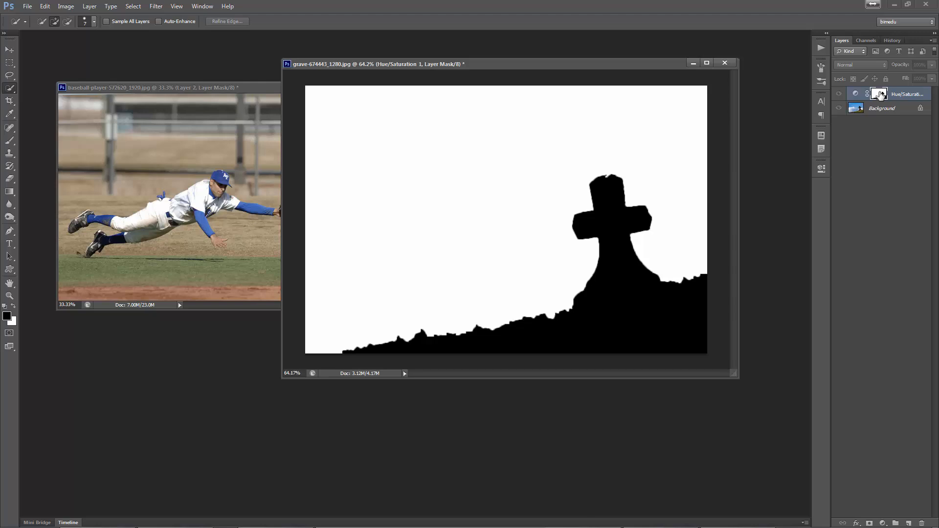
{"action": "left_click", "coordinate": [881, 95], "text": "alt"}
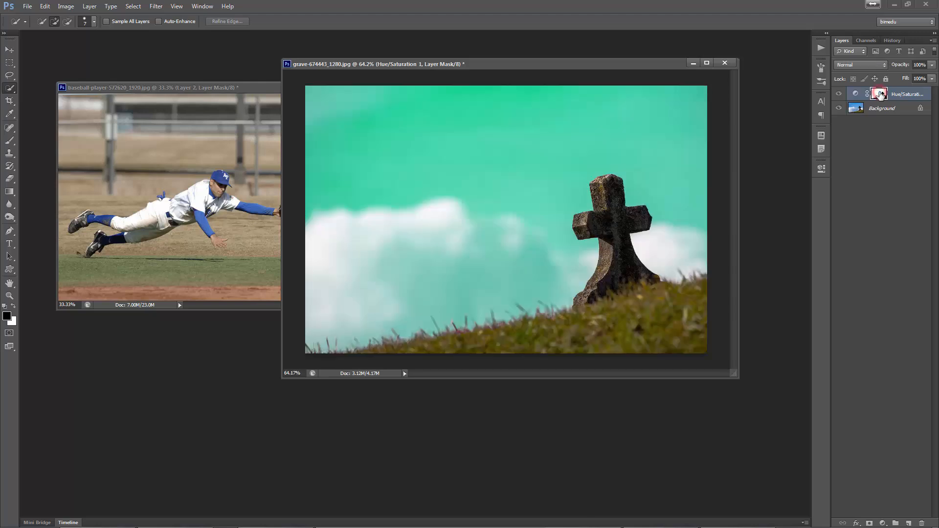
{"action": "left_click", "coordinate": [839, 94]}
{"action": "left_click", "coordinate": [839, 94]}
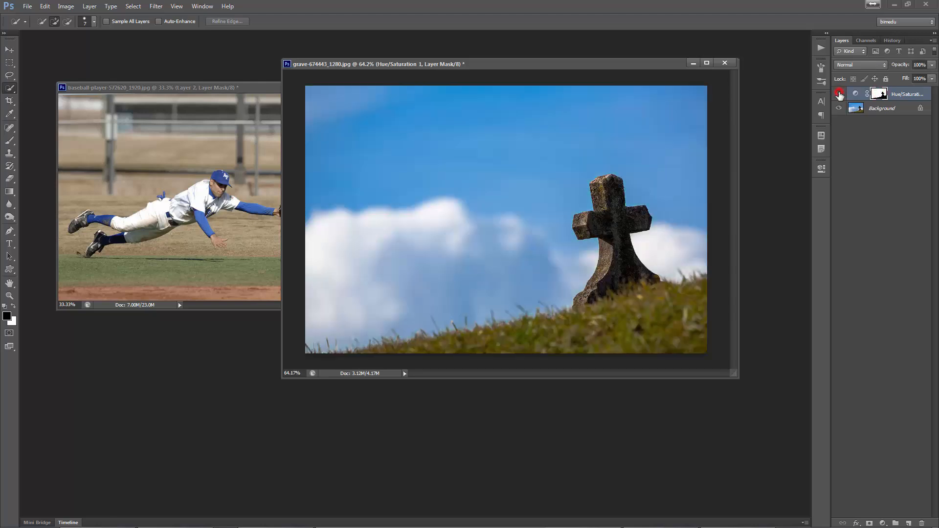
{"action": "left_click", "coordinate": [839, 94]}
{"action": "left_click", "coordinate": [839, 94]}
{"action": "left_click", "coordinate": [839, 95]}
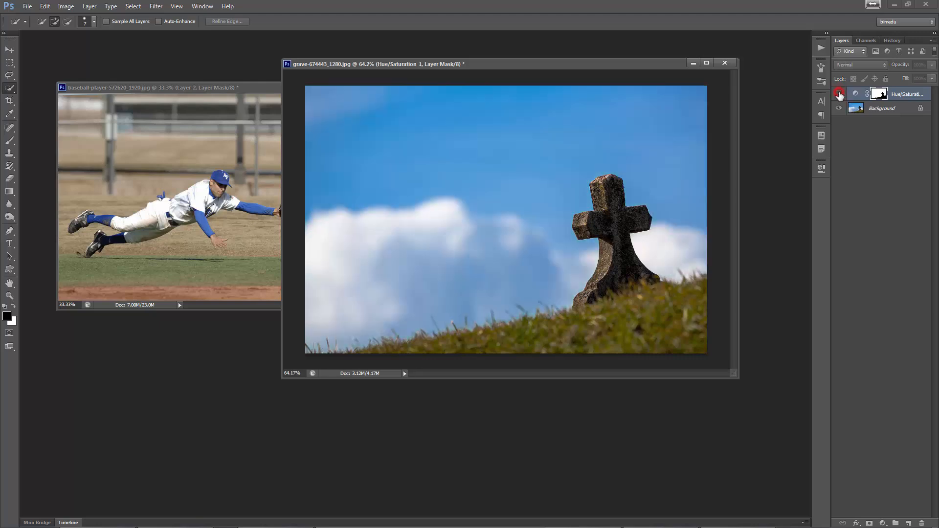
{"action": "left_click", "coordinate": [840, 95]}
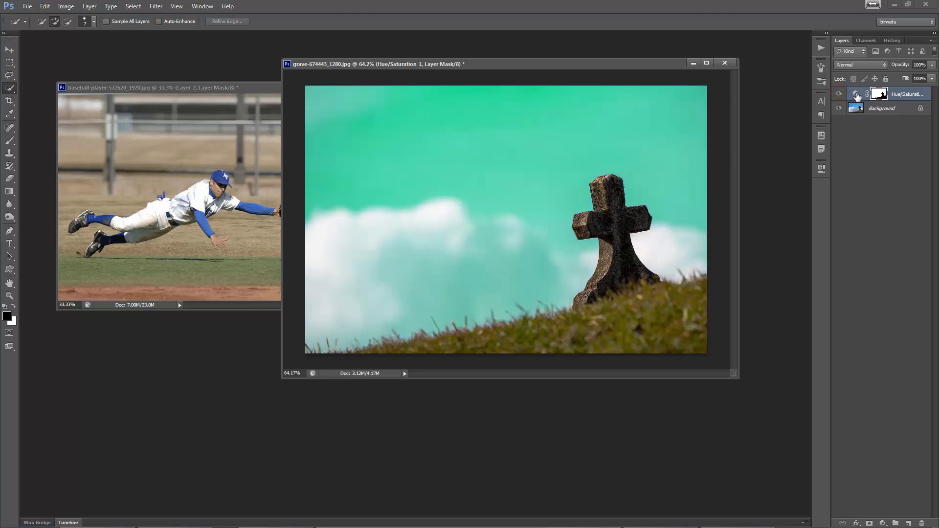
Set the Hue of the masked Hue/Saturation adjustment layer to +40 and close its settings.
{"action": "double_click", "coordinate": [856, 96]}
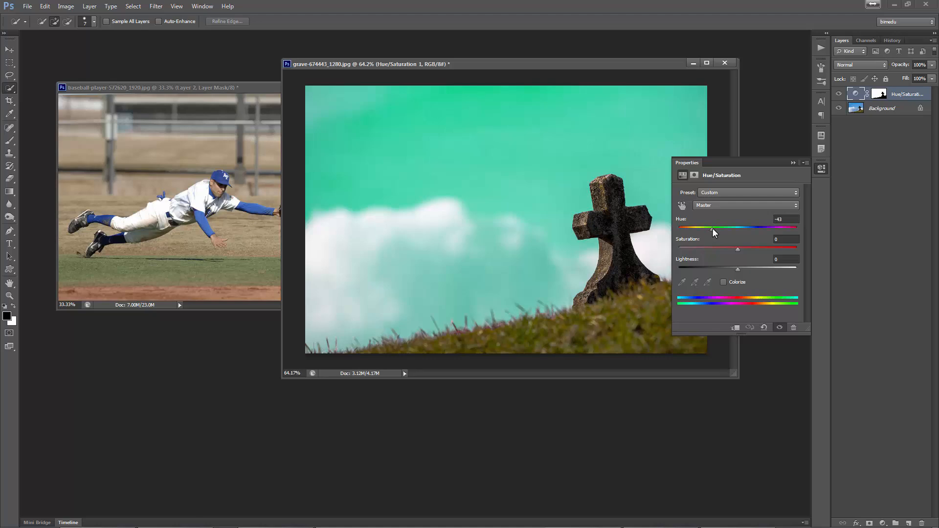
{"action": "left_click_drag", "start_coordinate": [714, 233], "coordinate": [763, 235]}
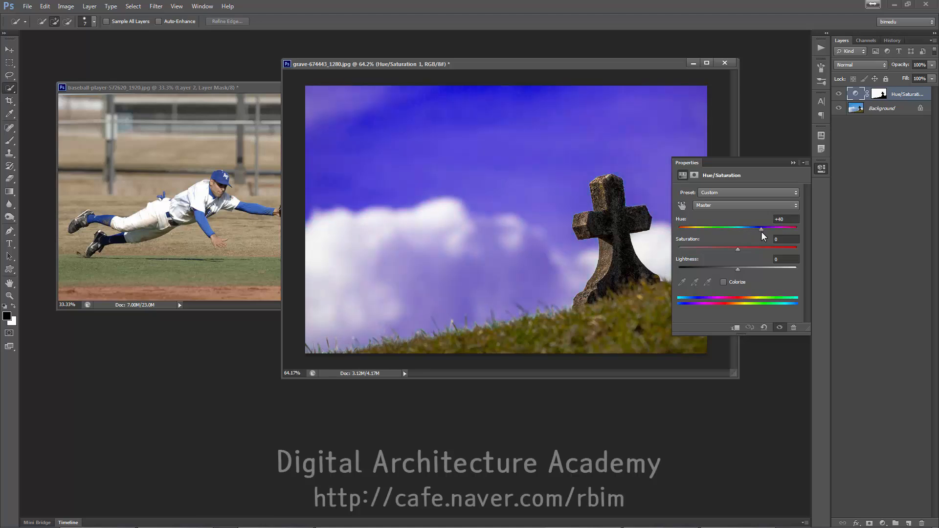
{"action": "left_click", "coordinate": [793, 164]}
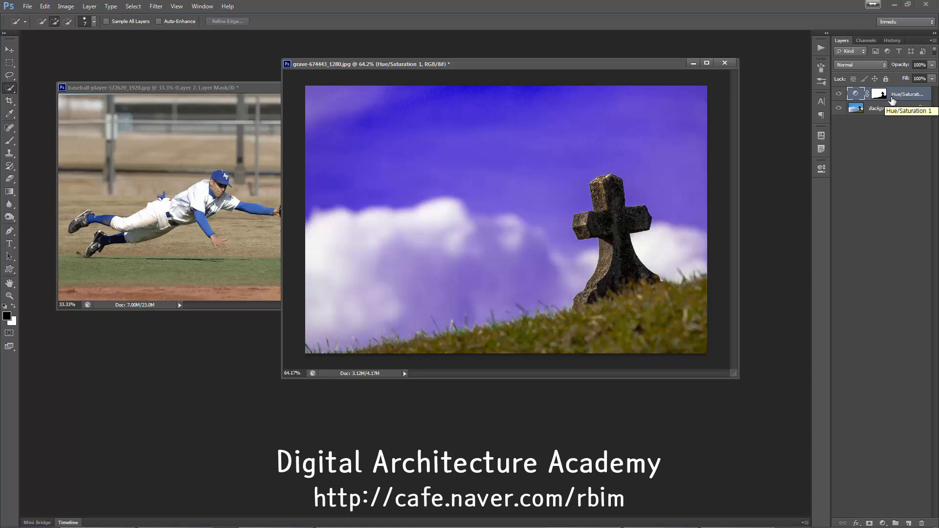
{"action": "left_click", "coordinate": [229, 90]}
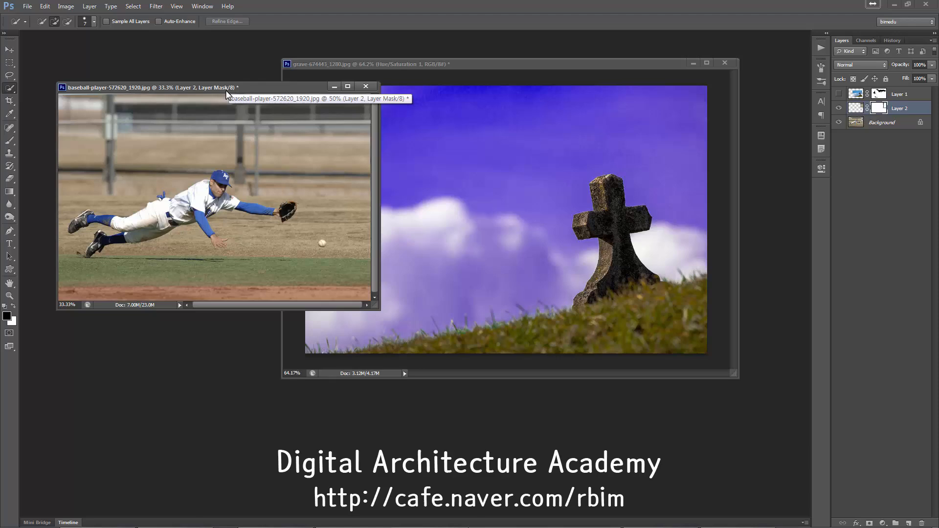
{"action": "left_click_drag", "start_coordinate": [509, 66], "coordinate": [502, 93]}
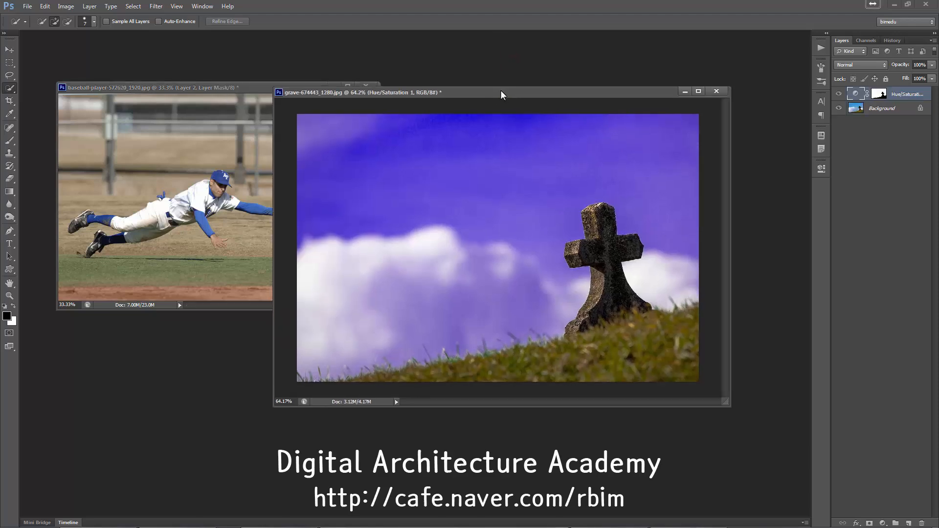